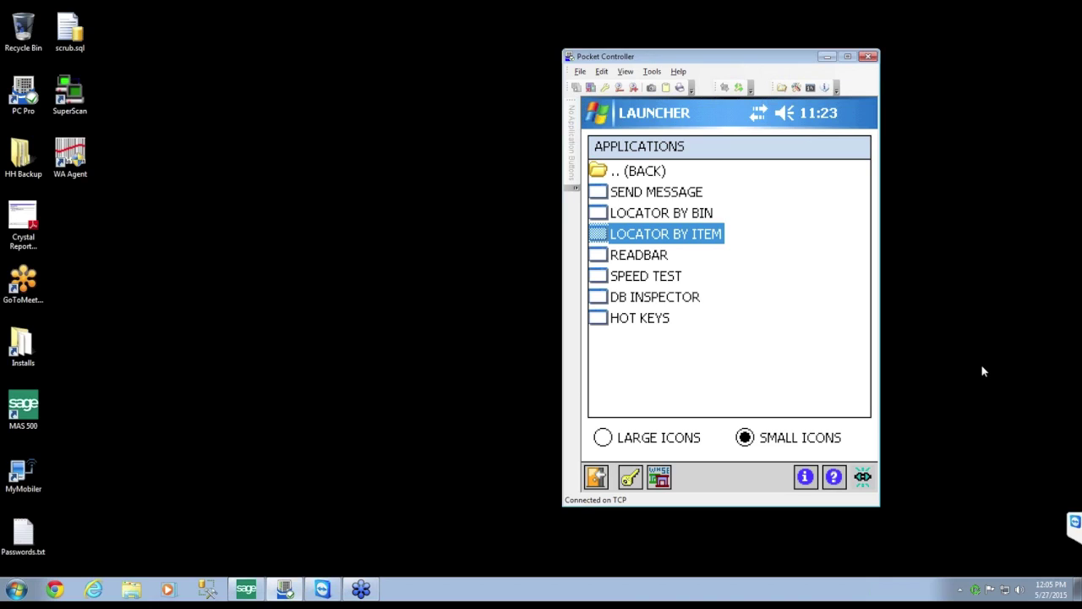
- Go back to the main activities list and open the Bin Count application under Physical Count
click(981, 437)
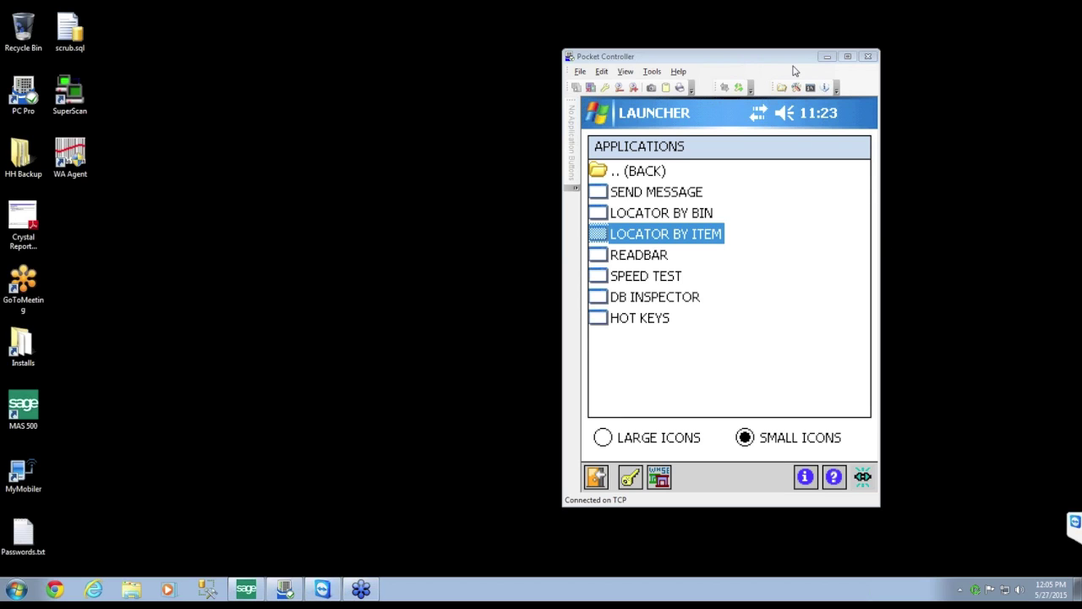
drag(793, 65, 769, 58)
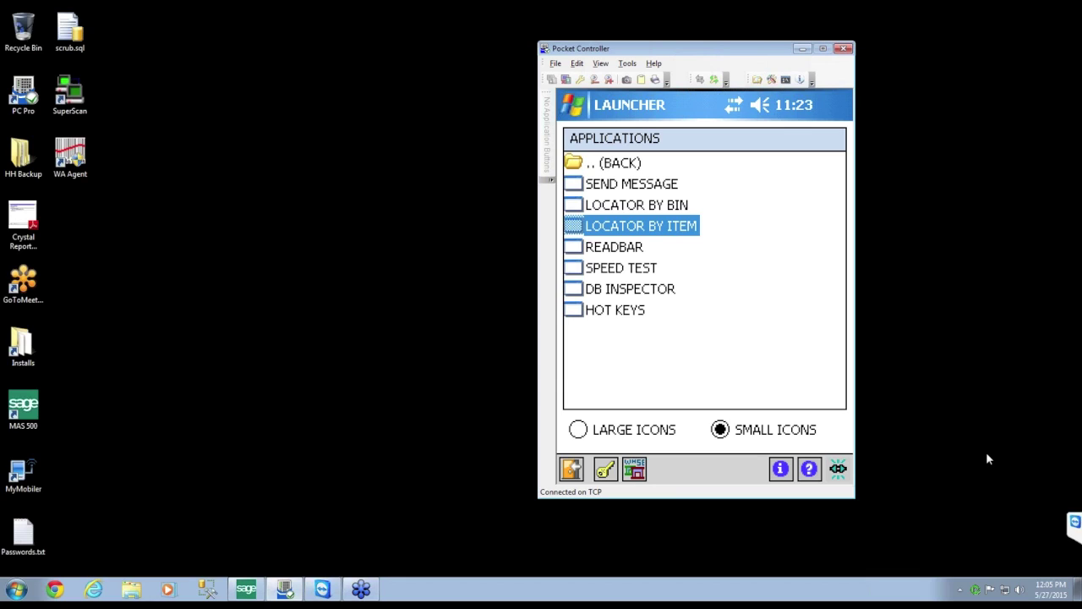
click(602, 167)
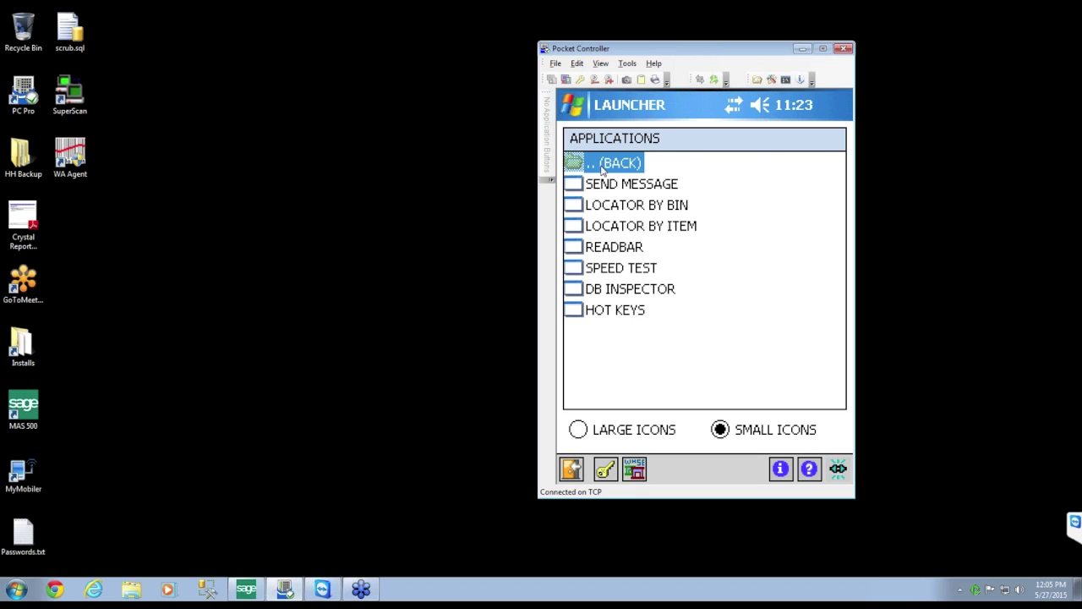
click(603, 168)
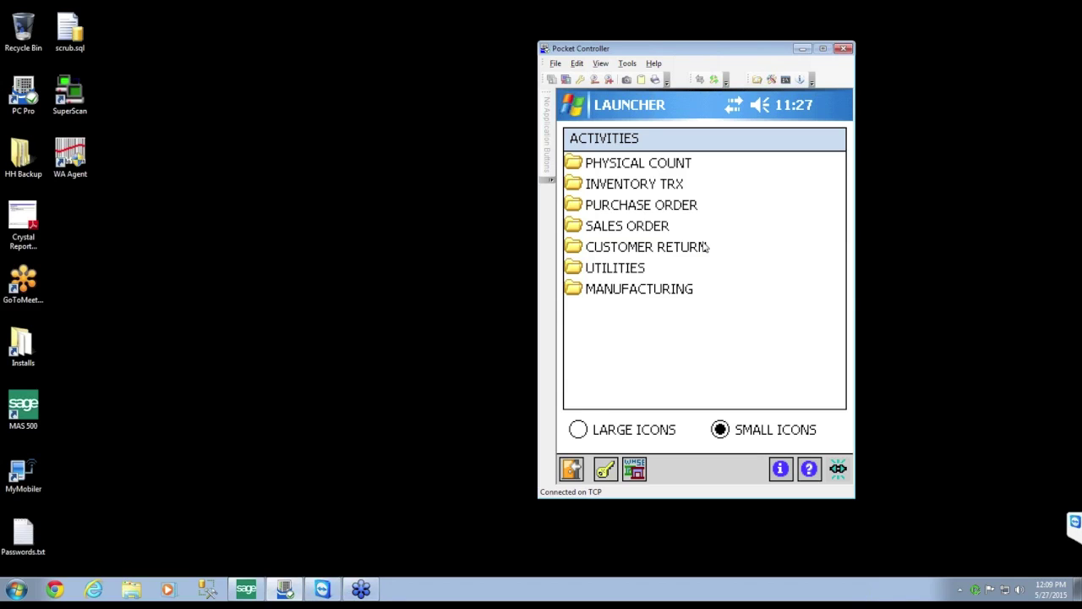
click(685, 172)
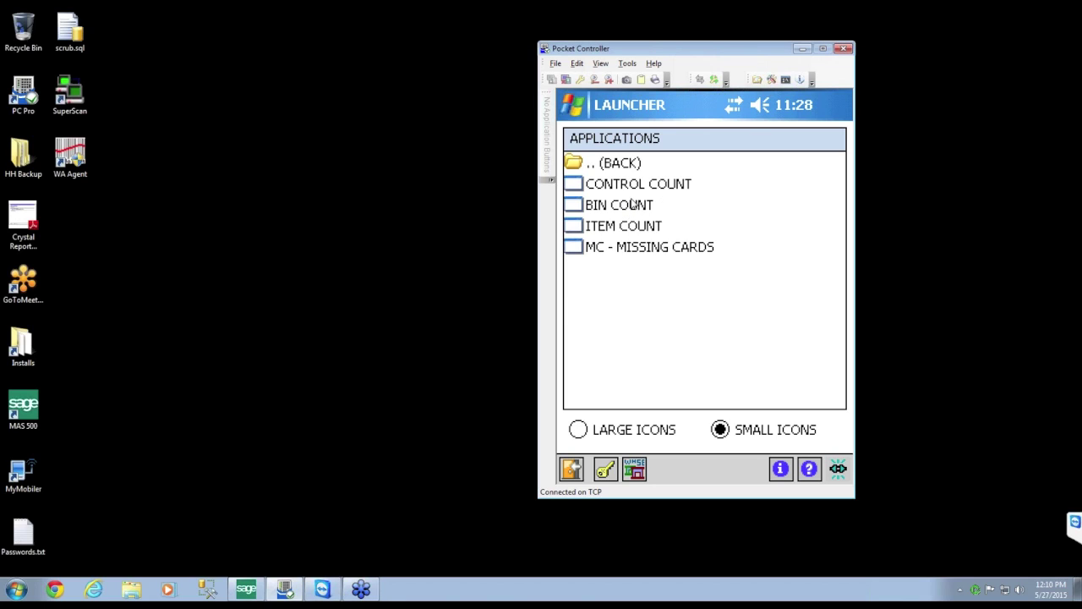
click(628, 208)
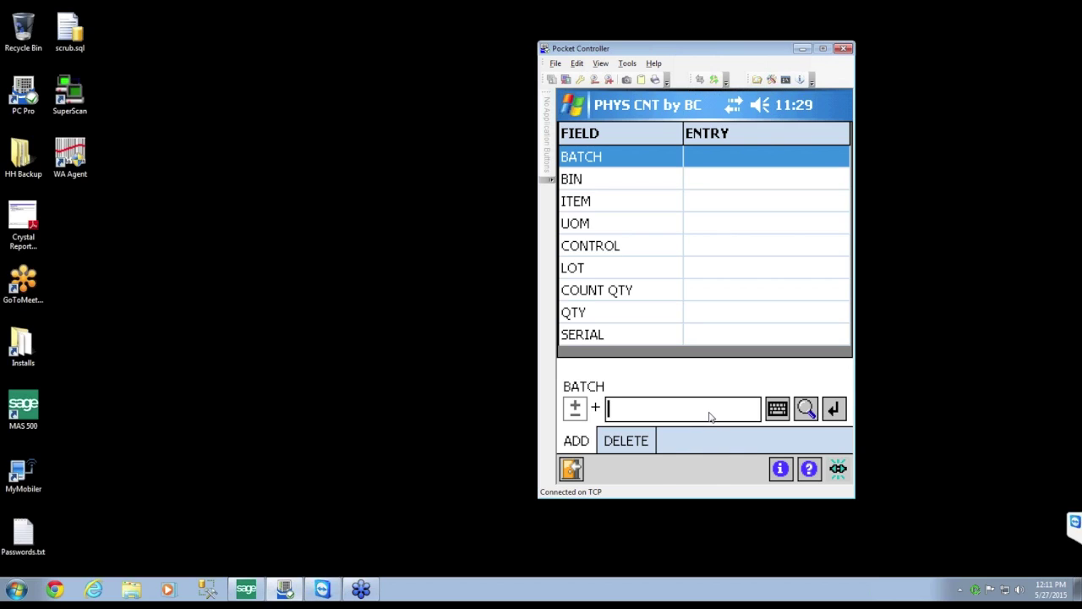
- Set the bin count's batch to 8 (Process Physical) and its bin to A1-01-01-02 using the lookups
click(806, 410)
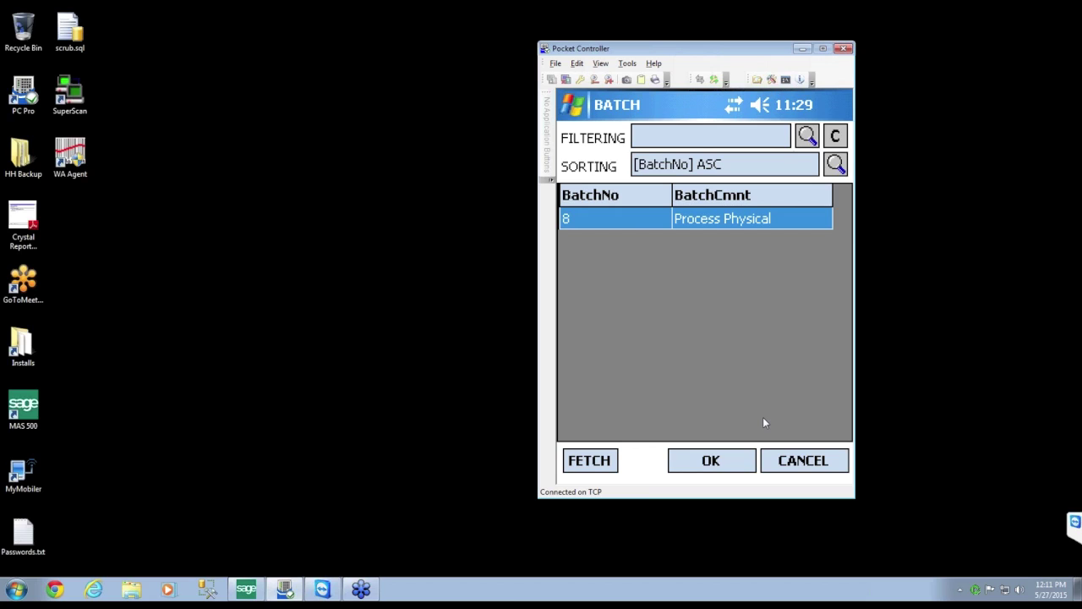
click(721, 455)
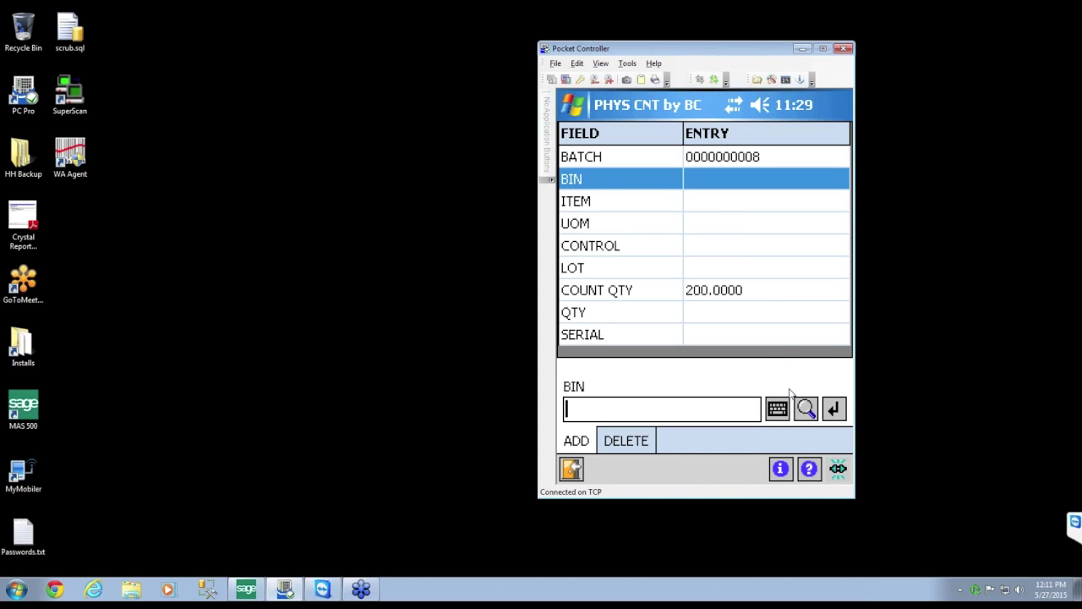
click(806, 409)
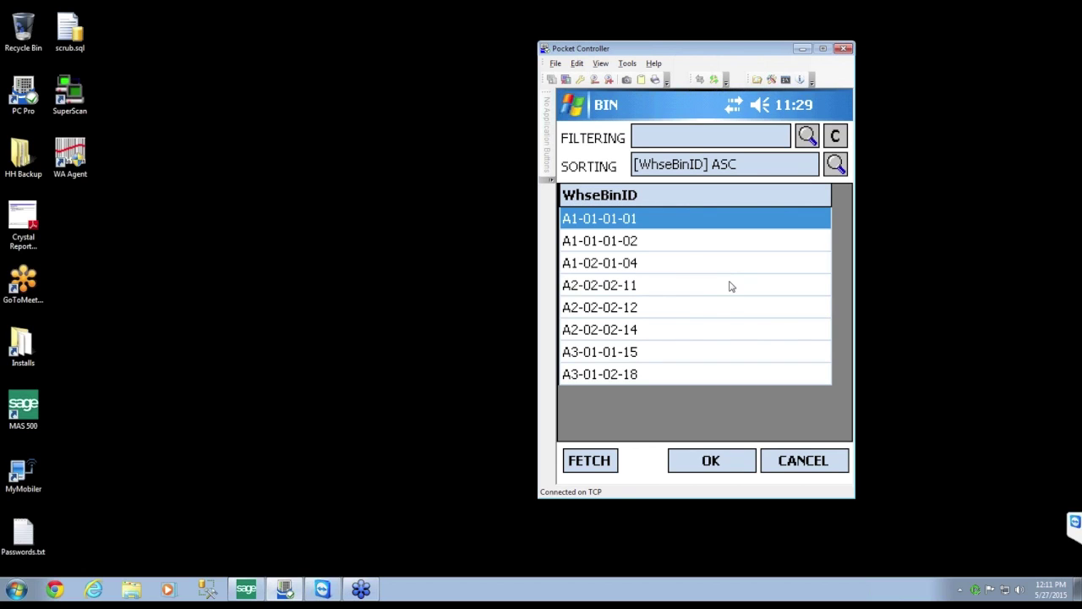
click(629, 246)
click(710, 460)
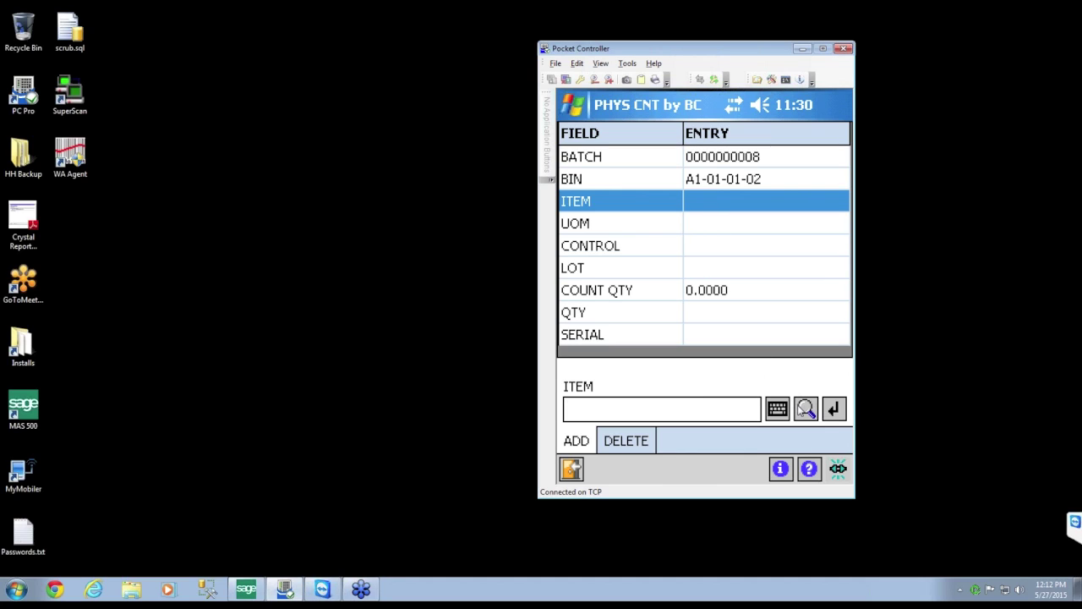
- Choose 2way Radio as the counted item and submit a quantity of 25
click(815, 417)
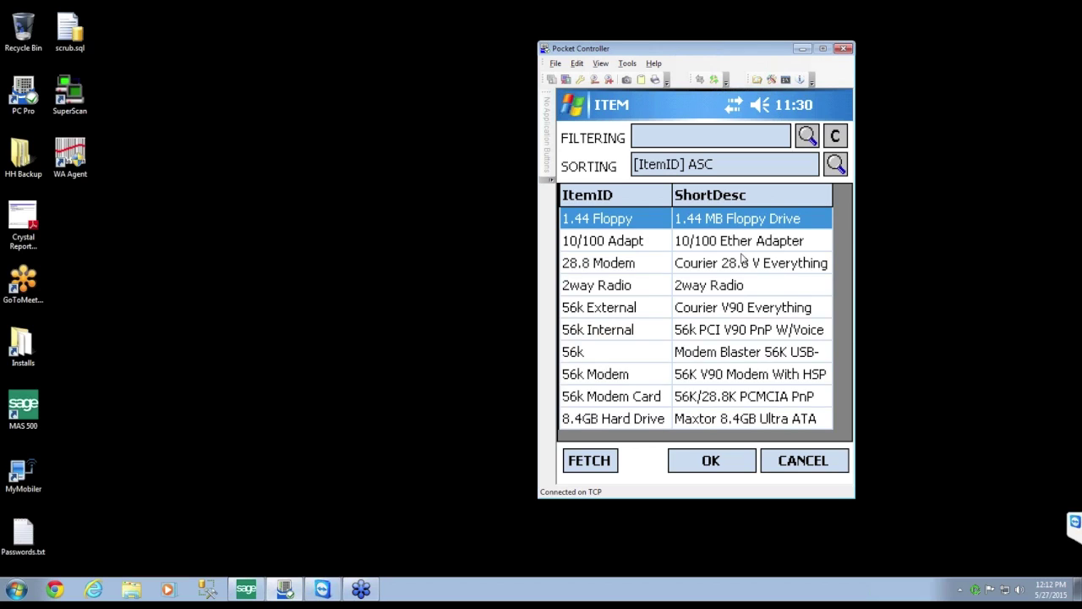
click(648, 287)
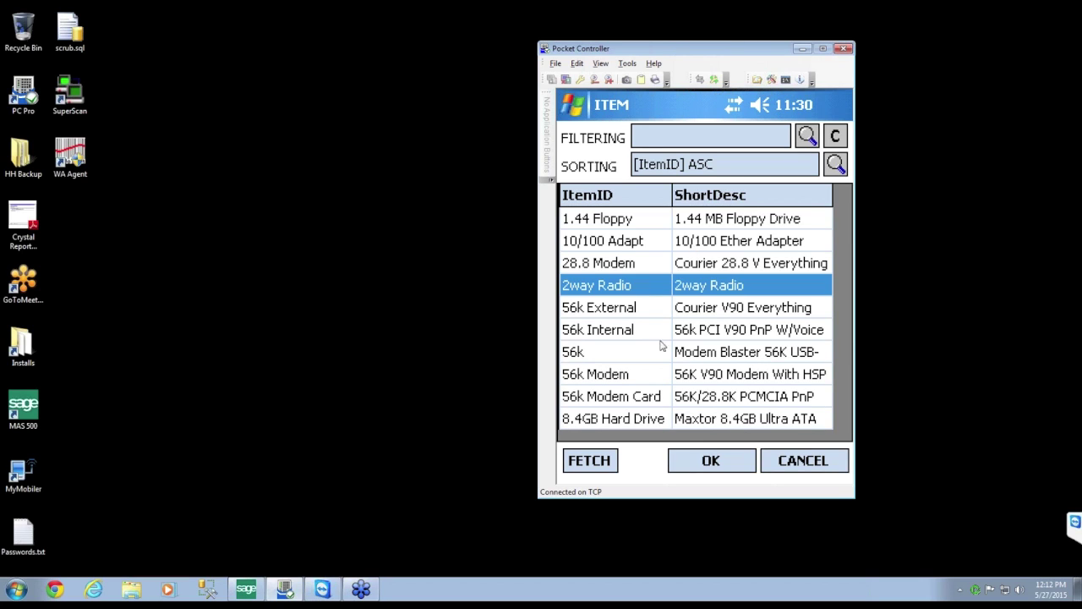
click(708, 466)
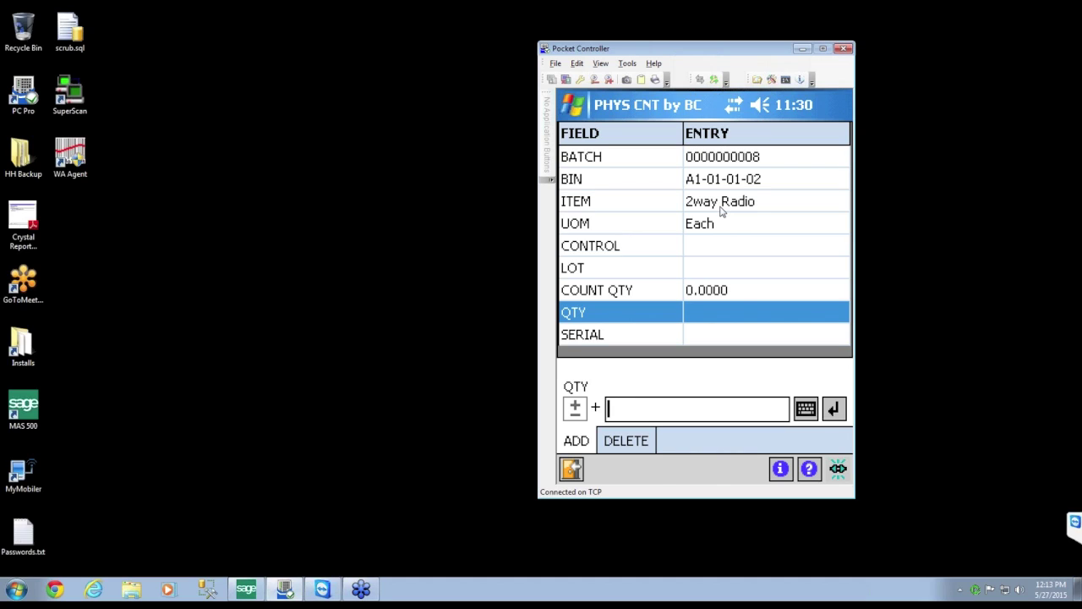
text(25)
key(Return)
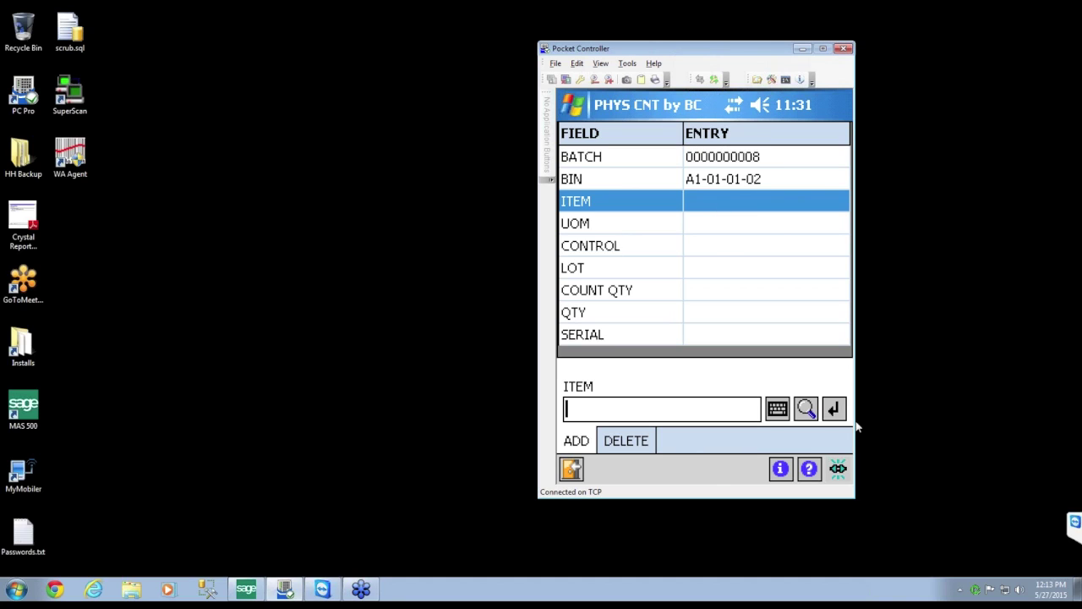
- Choose 28.8 Modem as the next item to count in the same bin
click(807, 409)
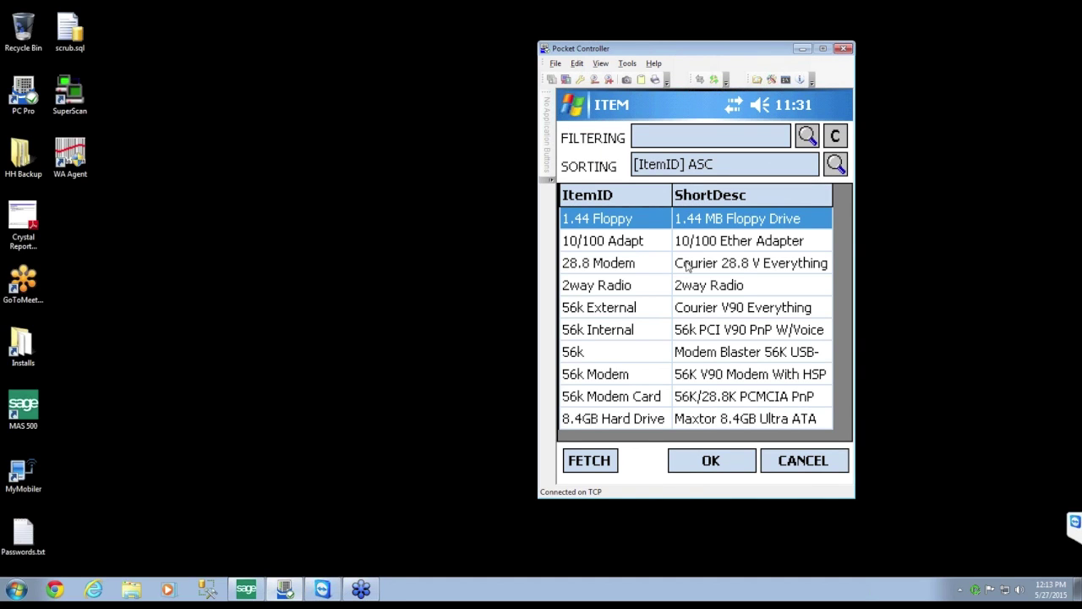
click(689, 265)
click(698, 471)
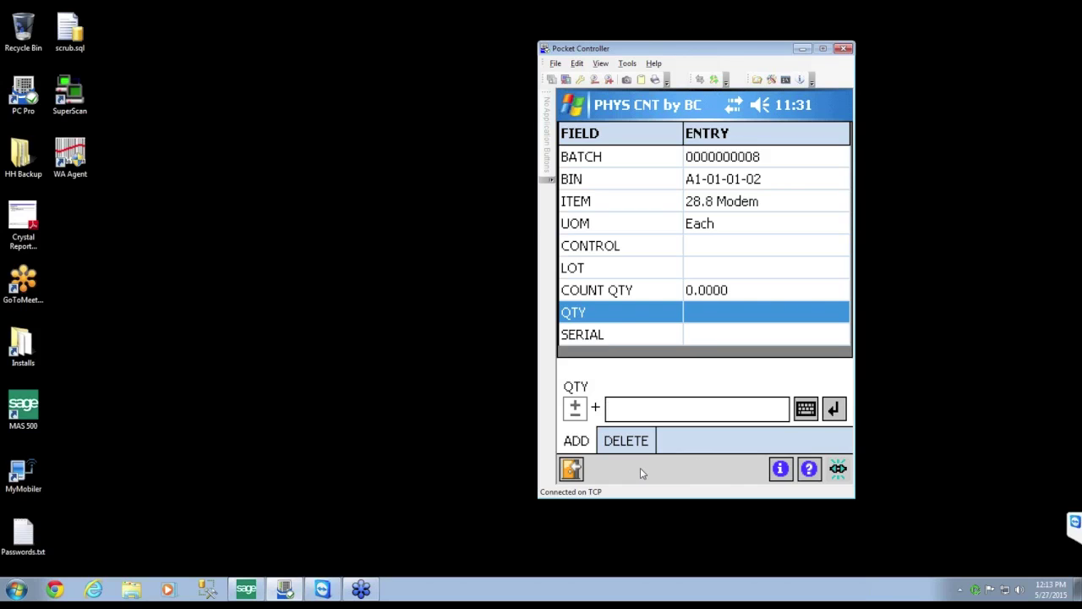
- Leave Bin Count, open the Item Count application and set its batch to 8
click(572, 468)
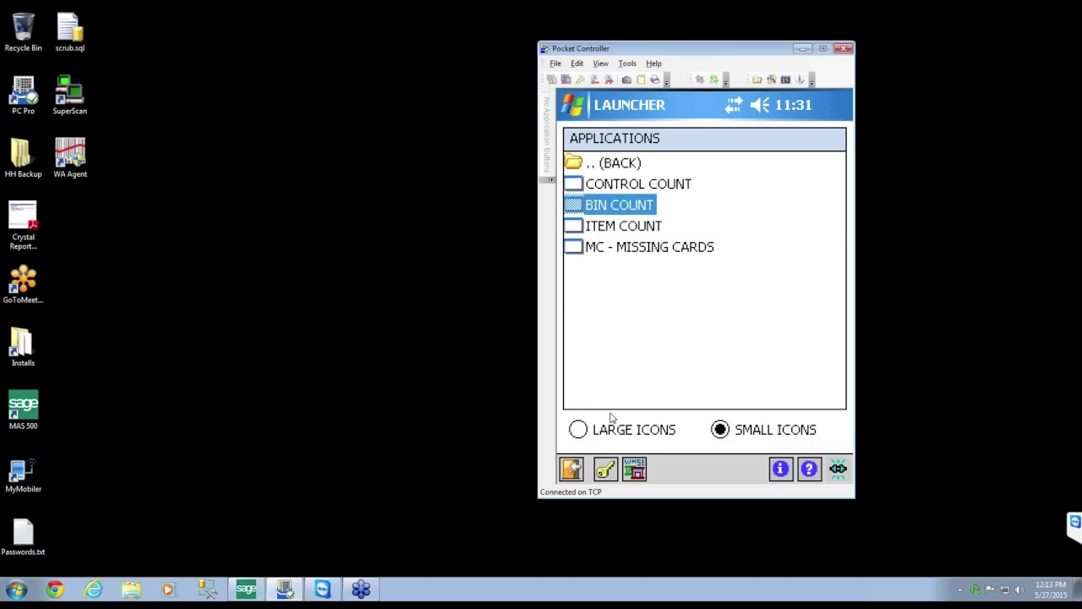
click(626, 228)
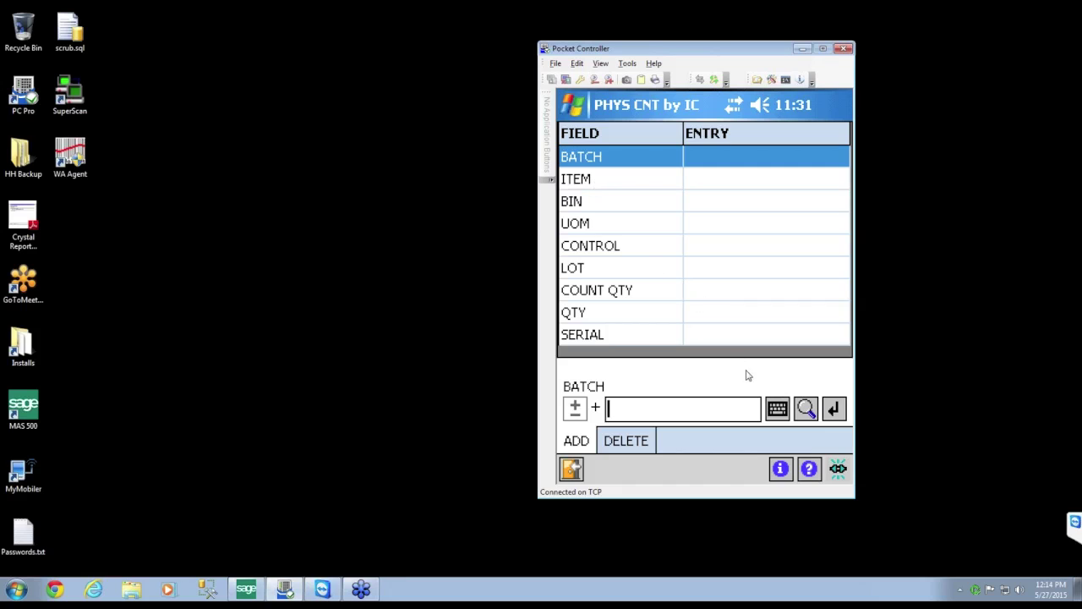
click(807, 410)
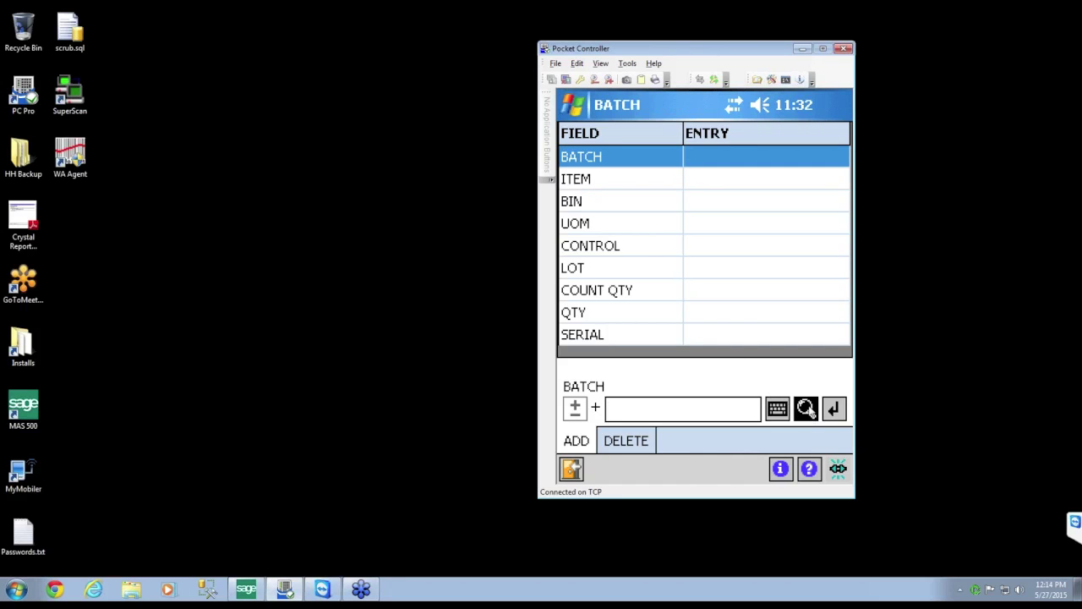
click(701, 461)
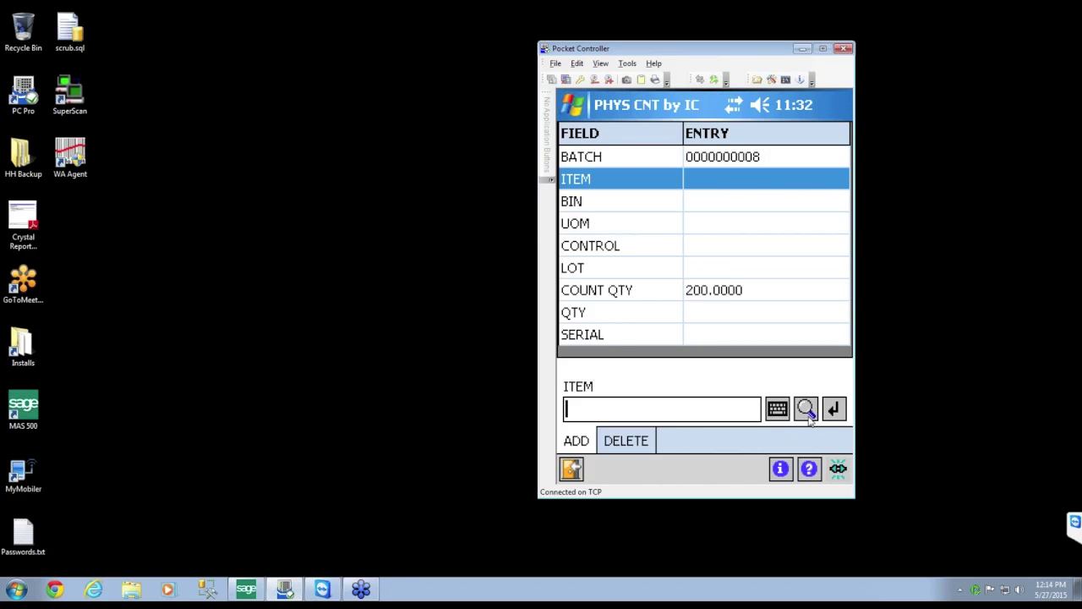
- Choose 1.44 Floppy as the item to count and A-OVRFLW as its bin
click(806, 411)
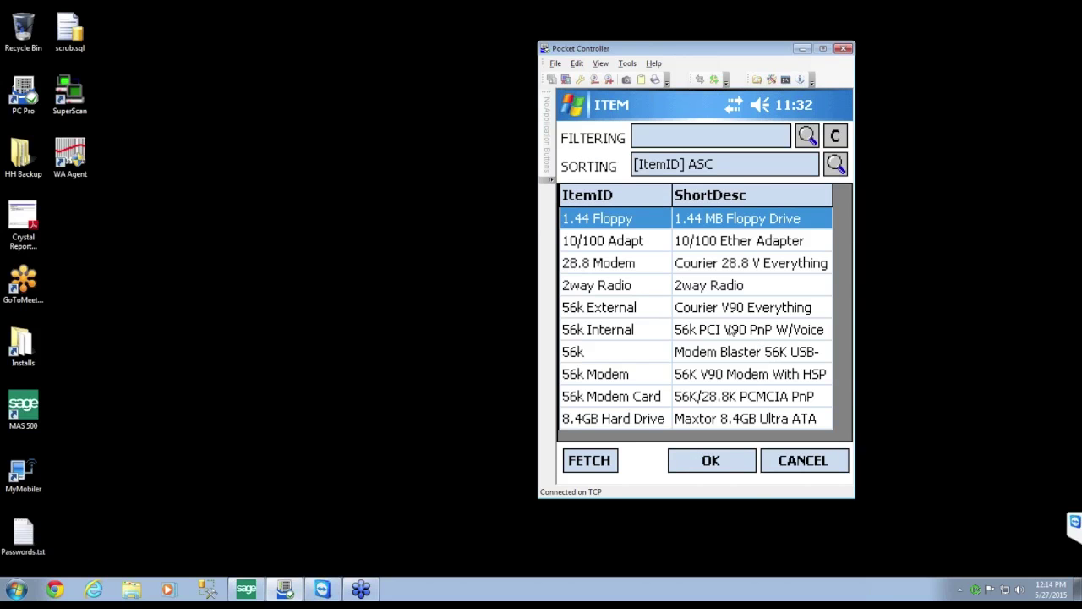
click(711, 463)
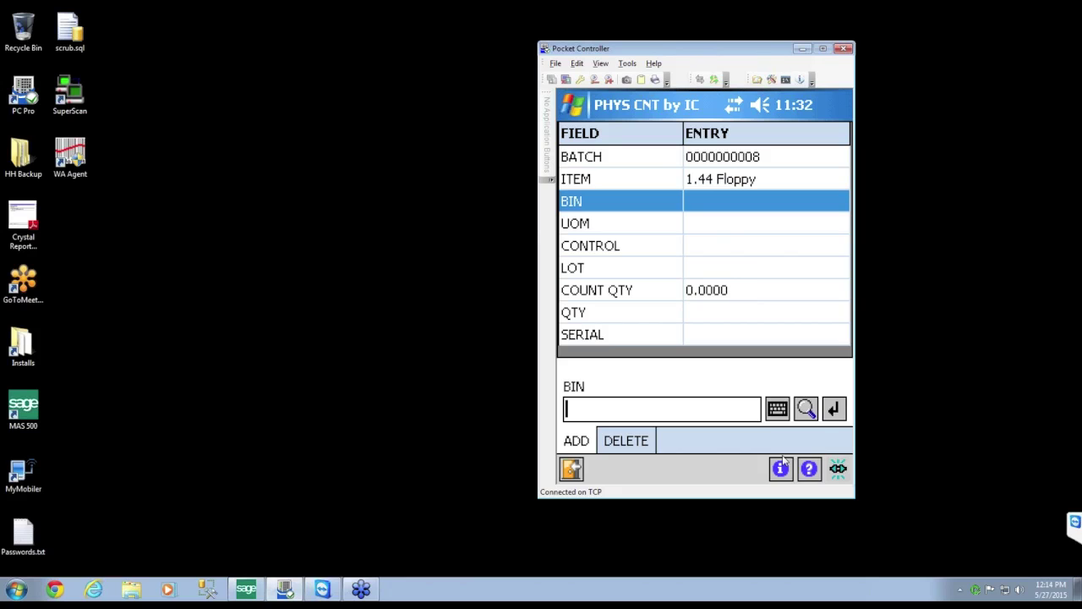
click(806, 409)
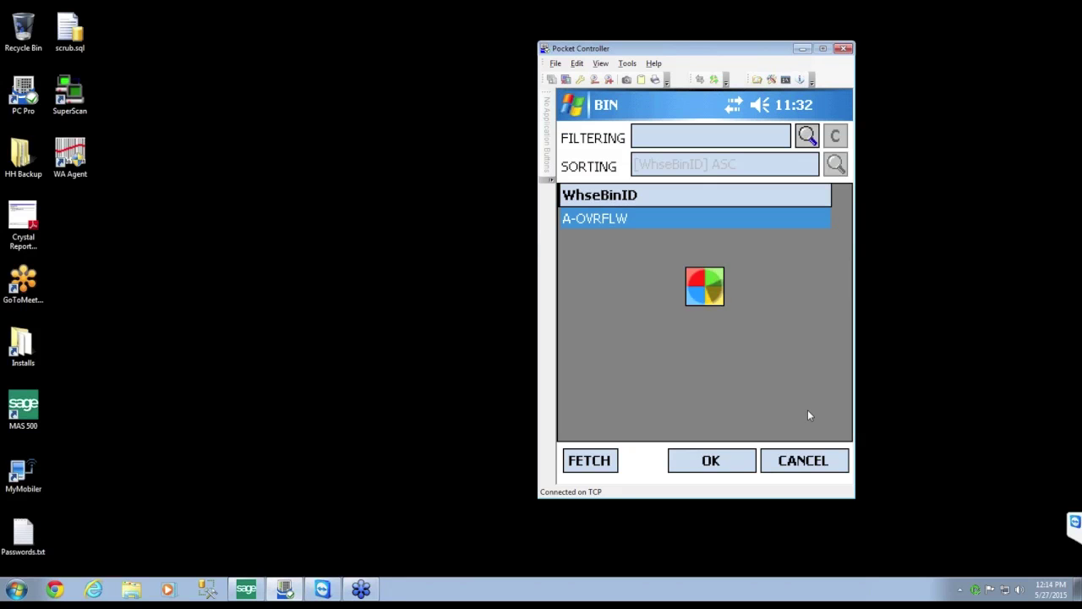
click(712, 461)
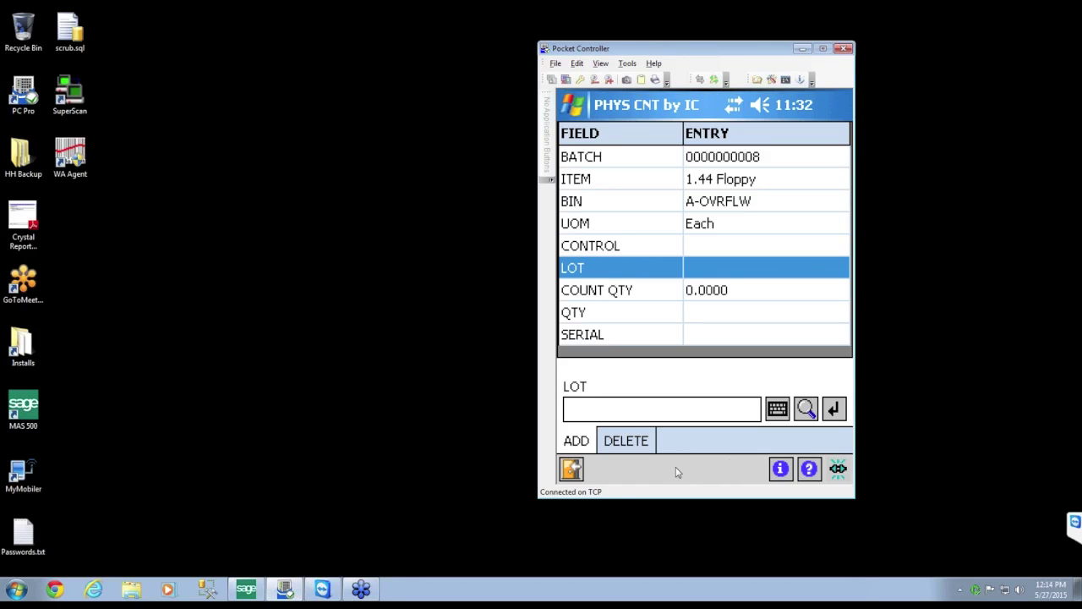
- Leave Item Count and the physical count applications, and open Pick by Order under Sales Order
click(572, 470)
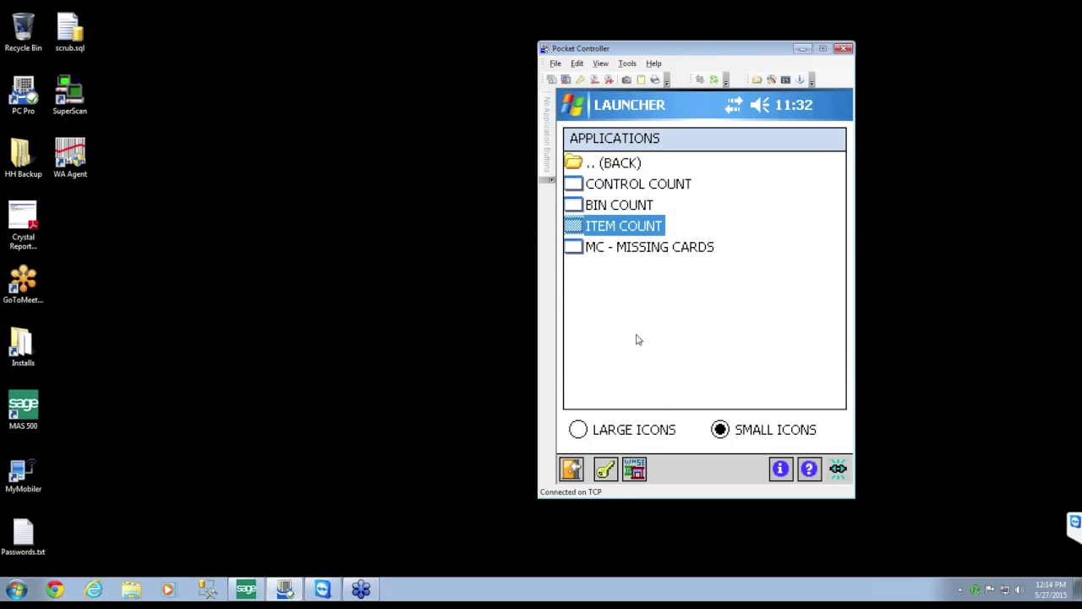
click(633, 167)
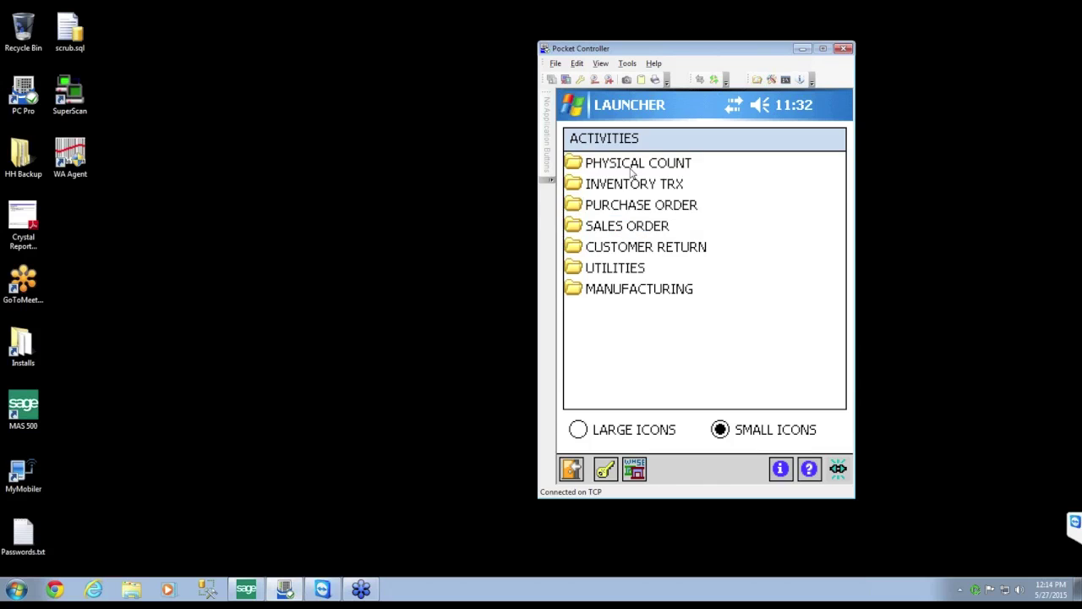
click(633, 227)
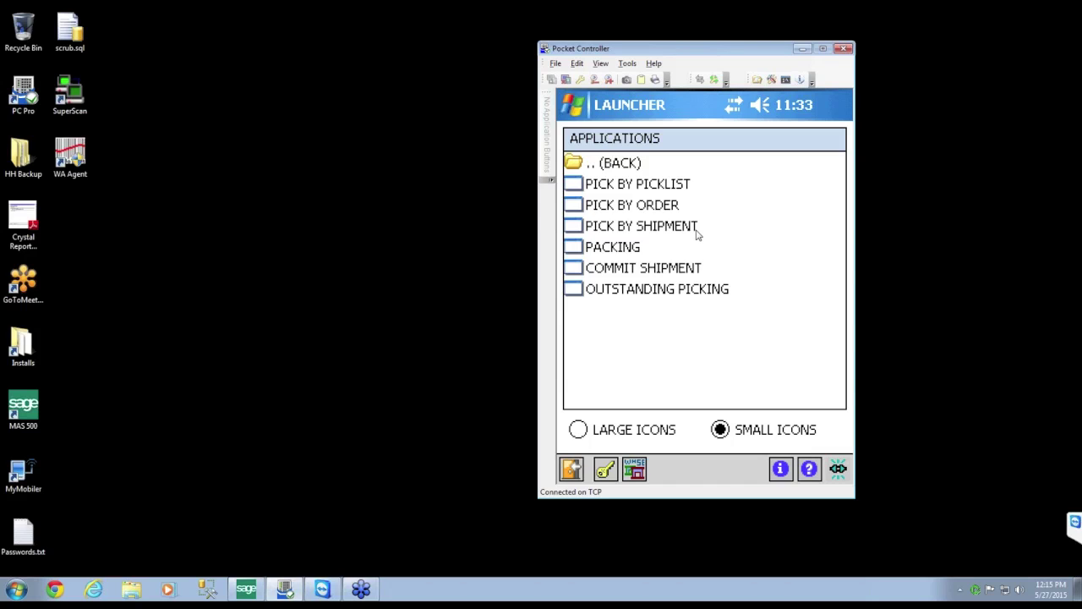
click(676, 208)
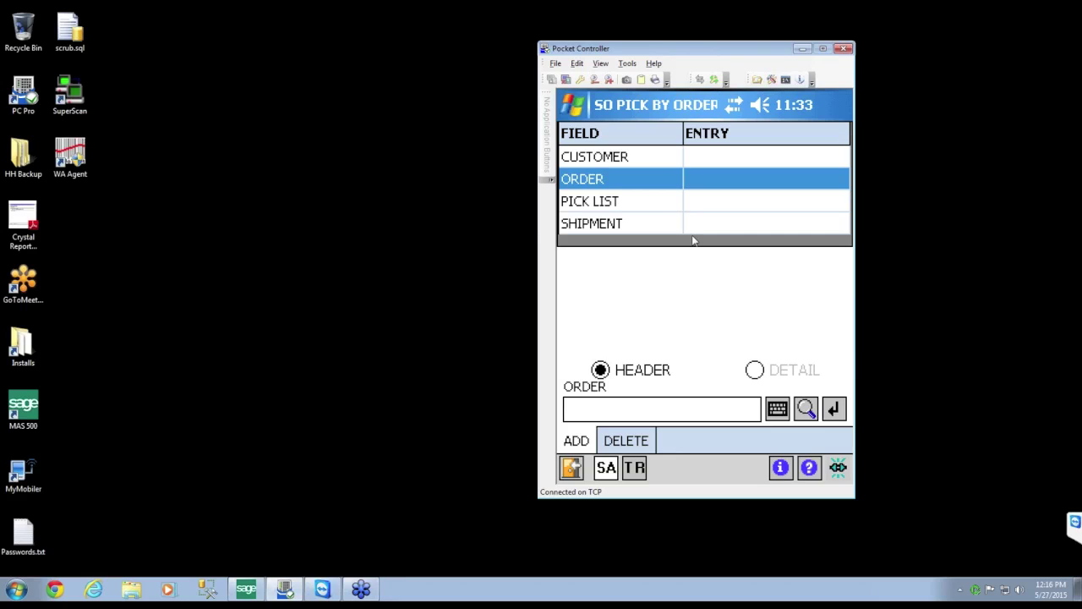
- Look up the available sales orders and select the second one listed, dated 03/18/2008, for picking
click(807, 413)
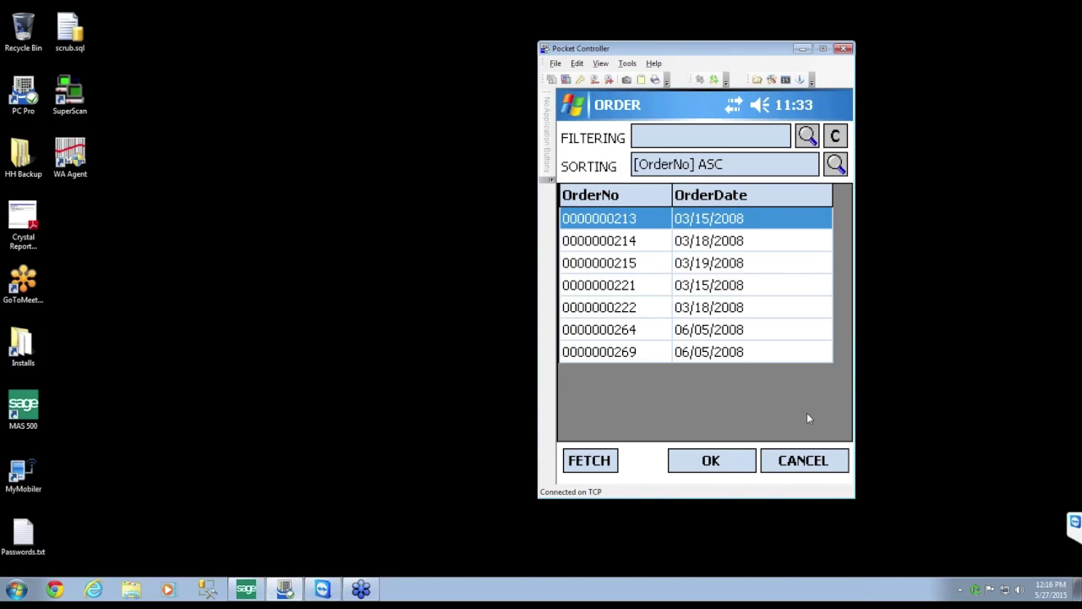
click(621, 243)
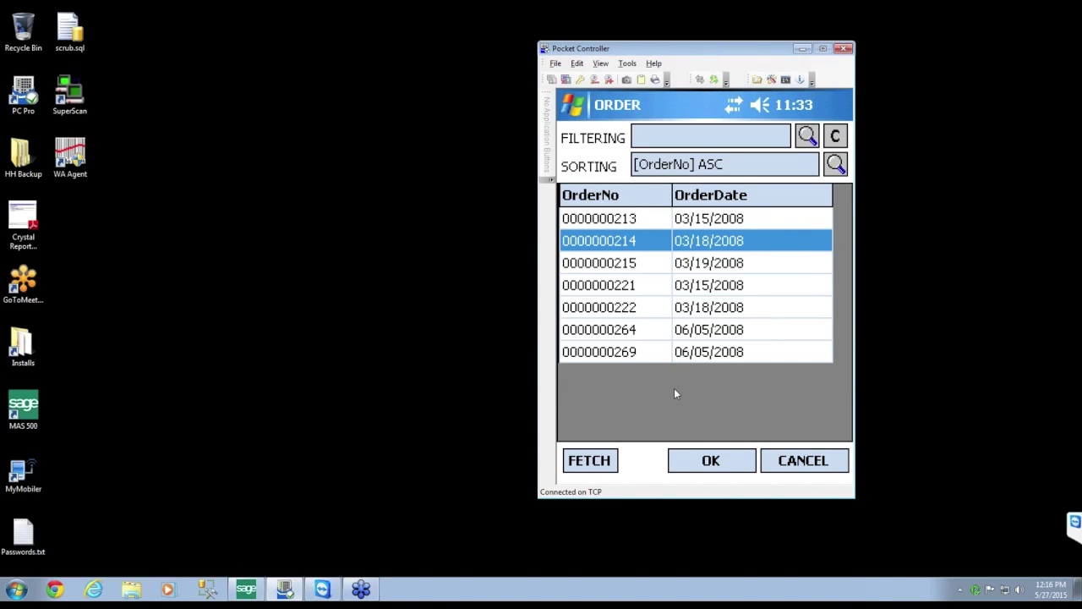
click(710, 461)
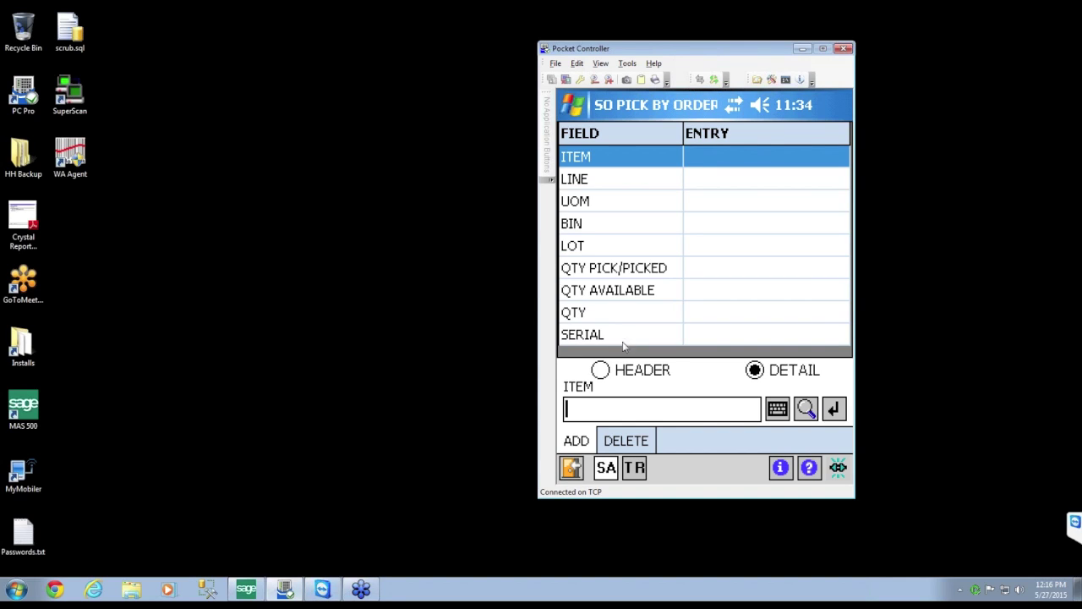
- Pick 10 of Supervault 3000S from bin A1-01-01-02 for the sales order
click(809, 411)
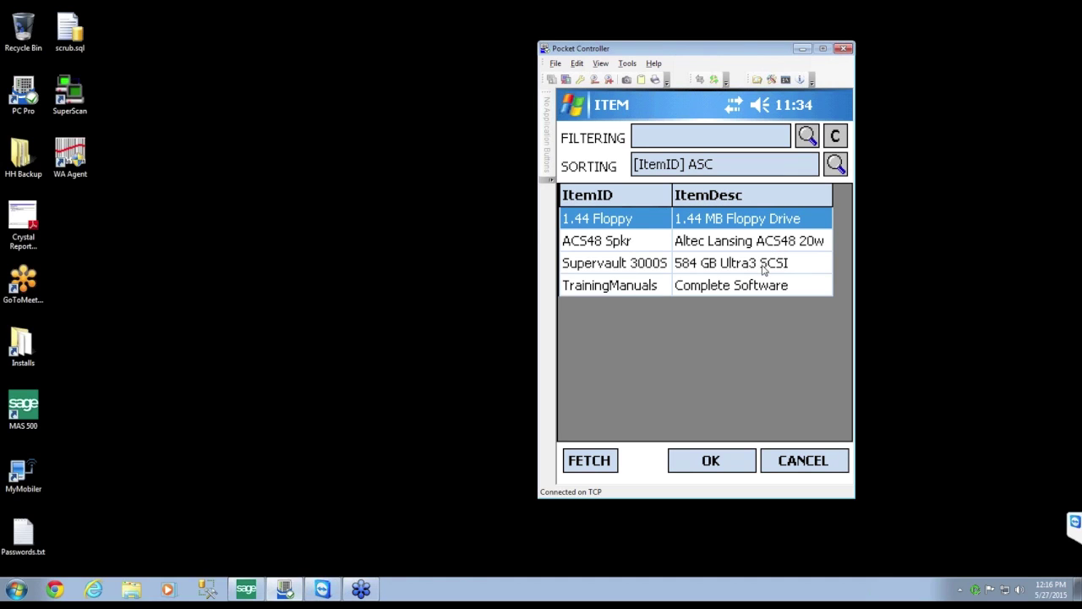
click(765, 269)
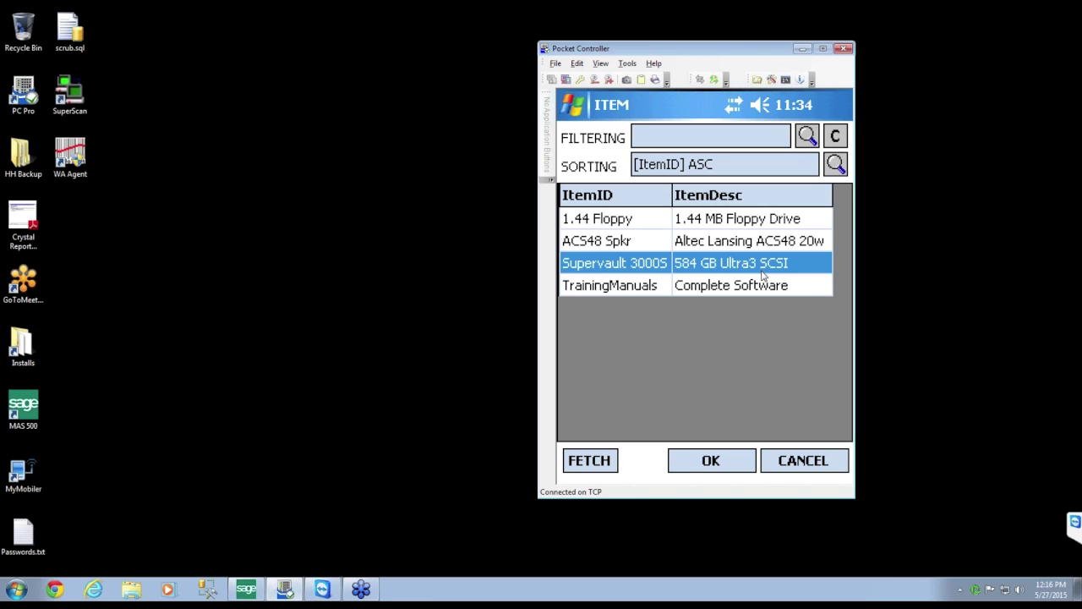
click(712, 461)
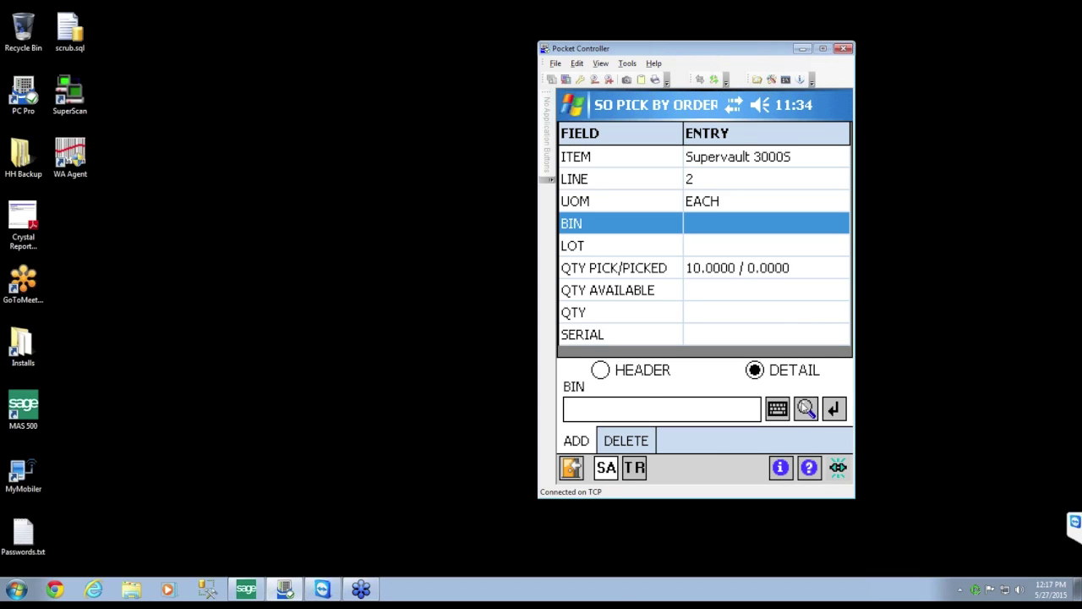
click(807, 410)
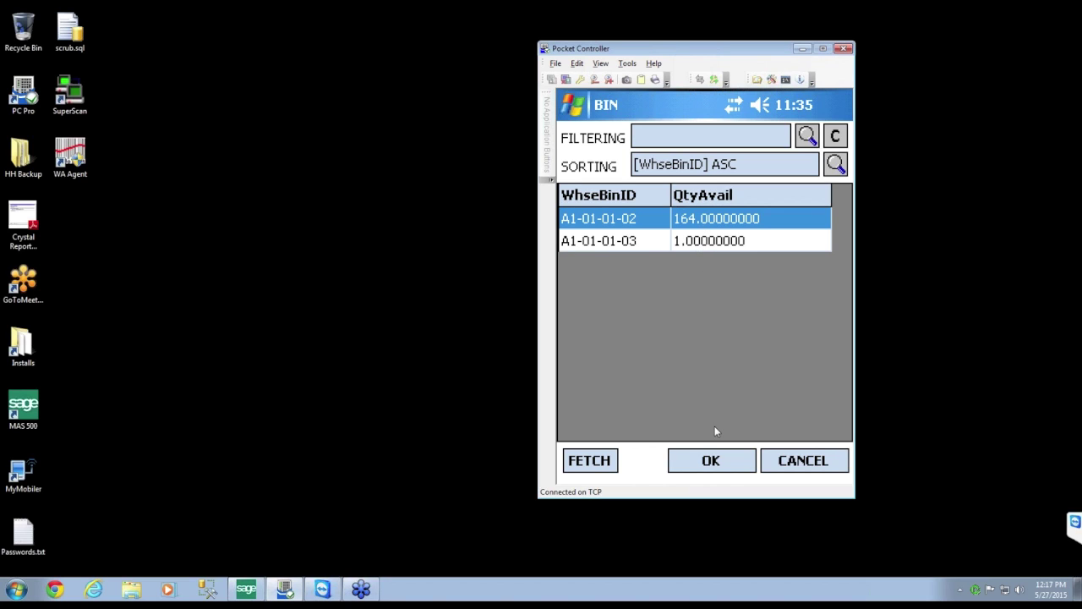
click(709, 460)
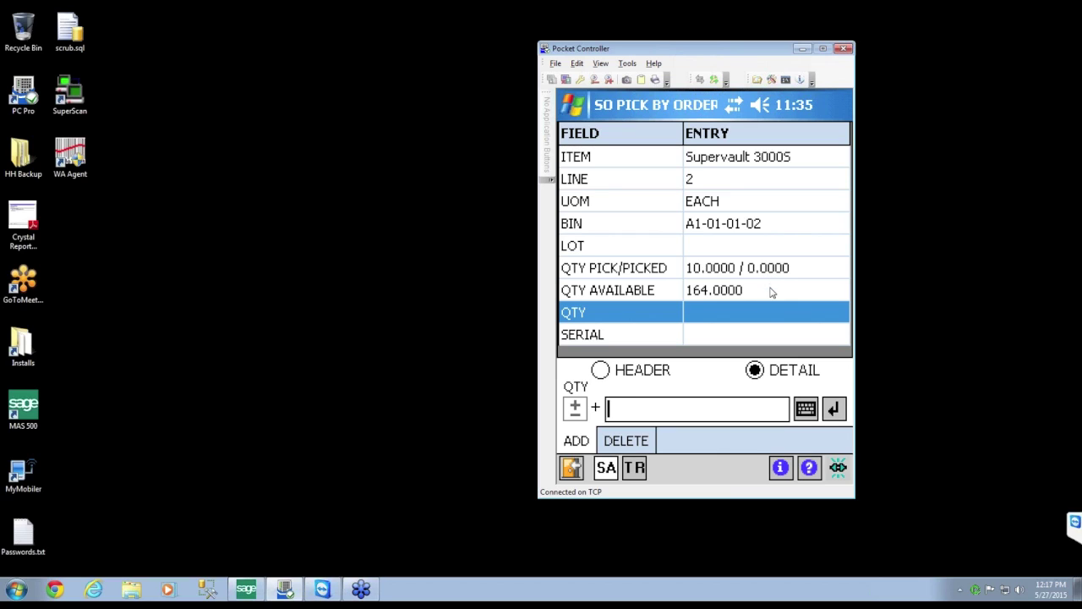
text(10)
click(836, 410)
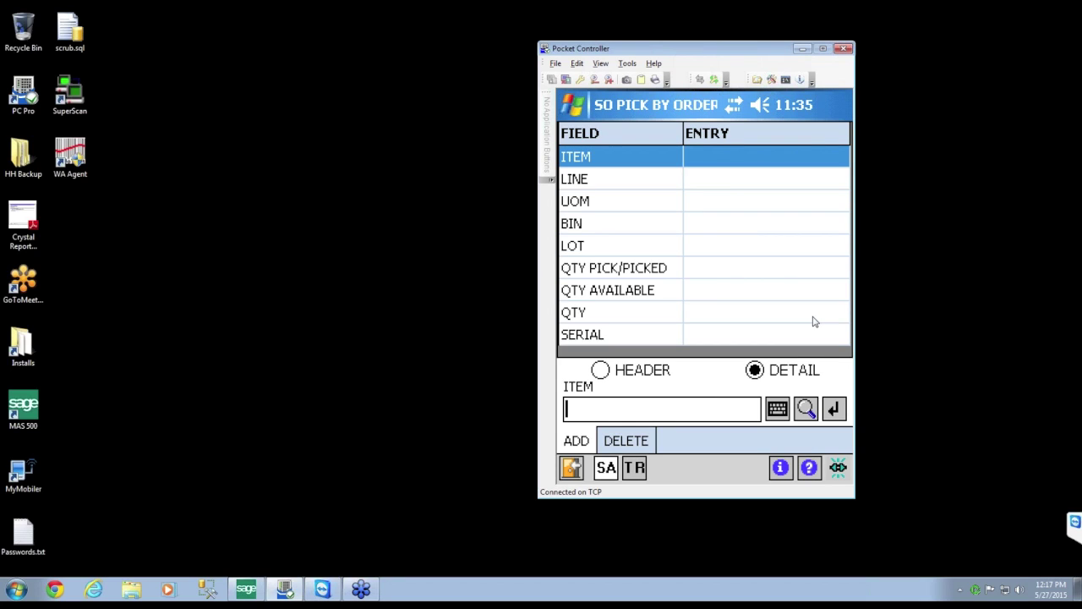
- Look up the remaining items on the order and choose ACS48 Spkr to pick
click(809, 411)
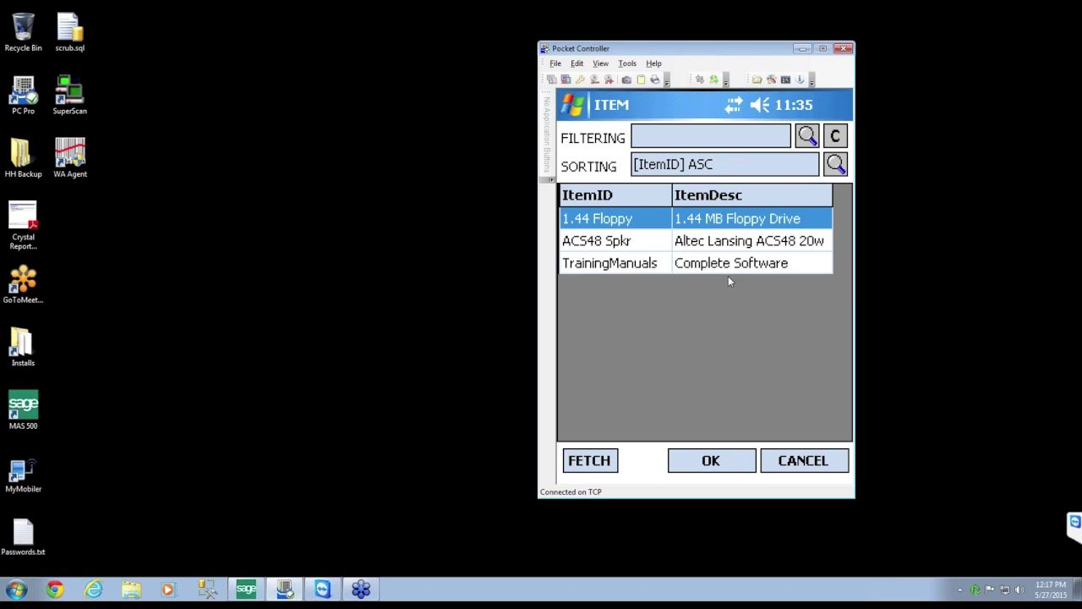
click(693, 245)
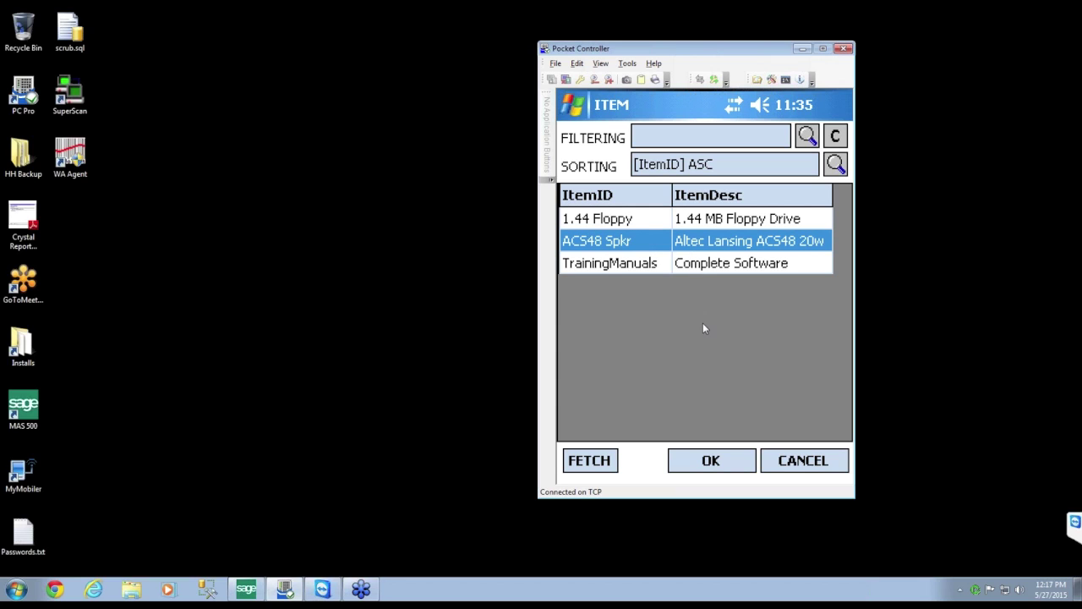
click(716, 463)
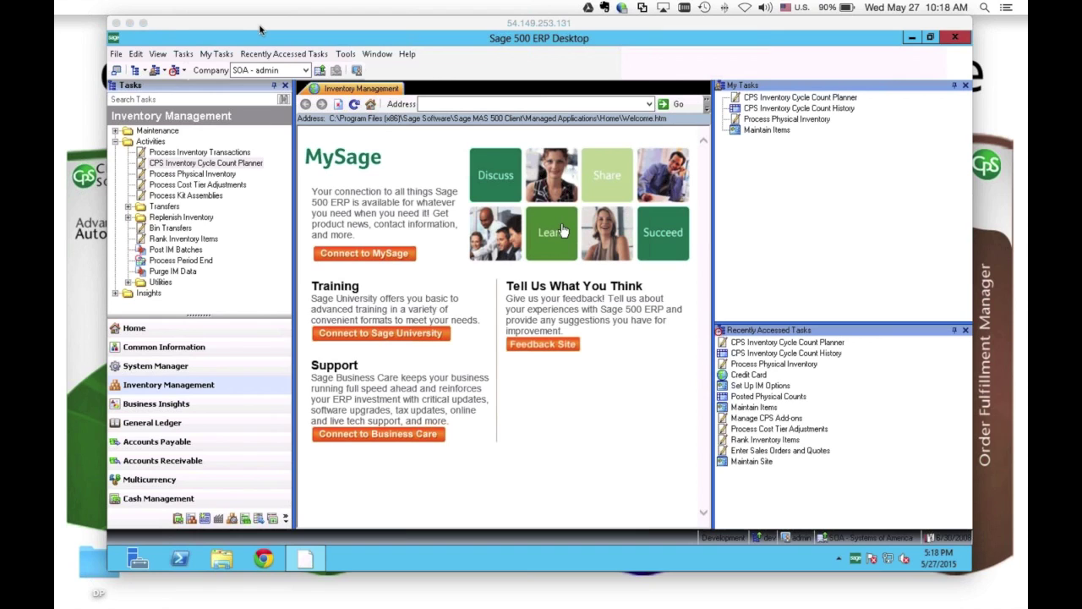
- Switch to the Sage 500 ERP Desktop remote session, make it full screen and open the CPS Inventory Cycle Count Planner
drag(272, 26, 256, 25)
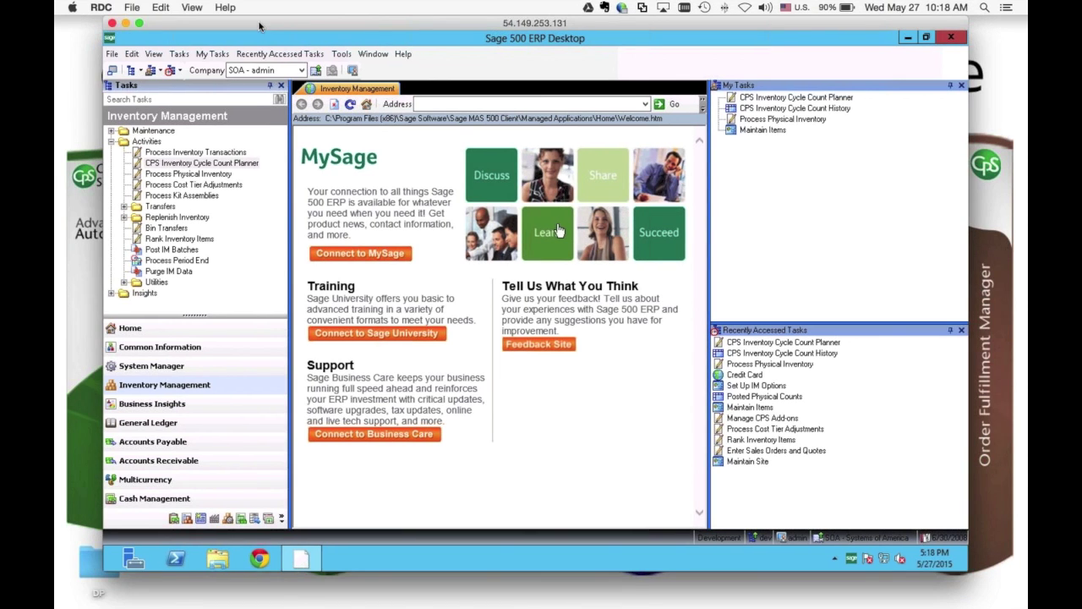
click(192, 8)
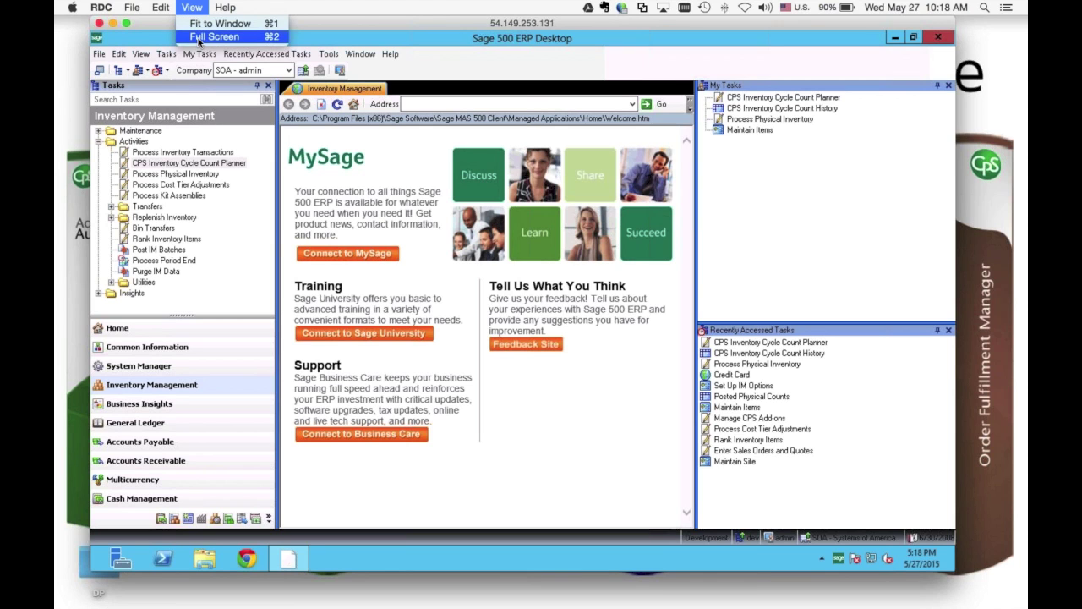
click(200, 39)
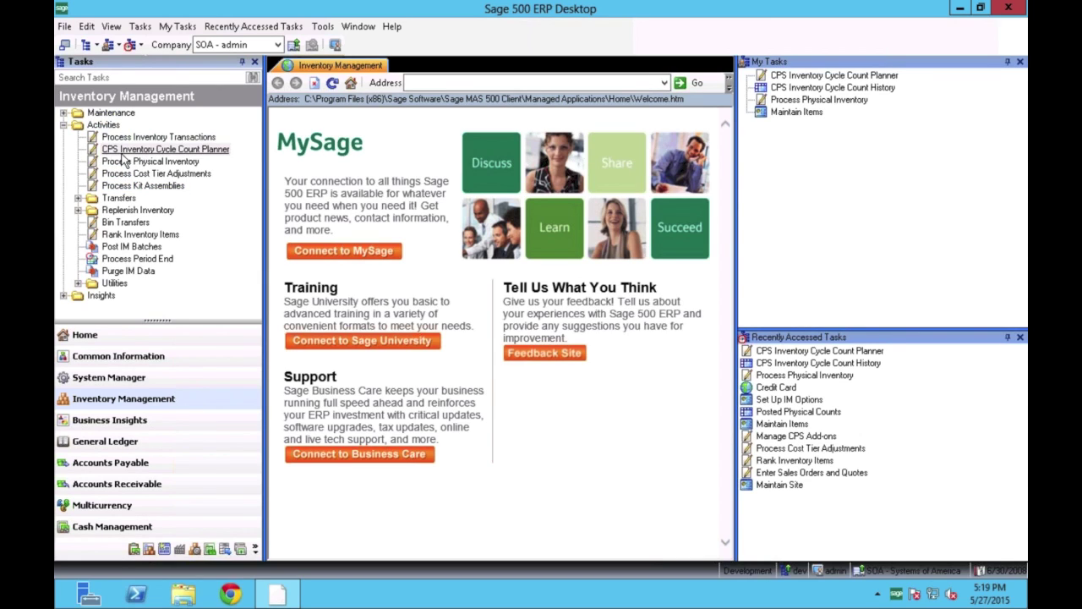
click(156, 154)
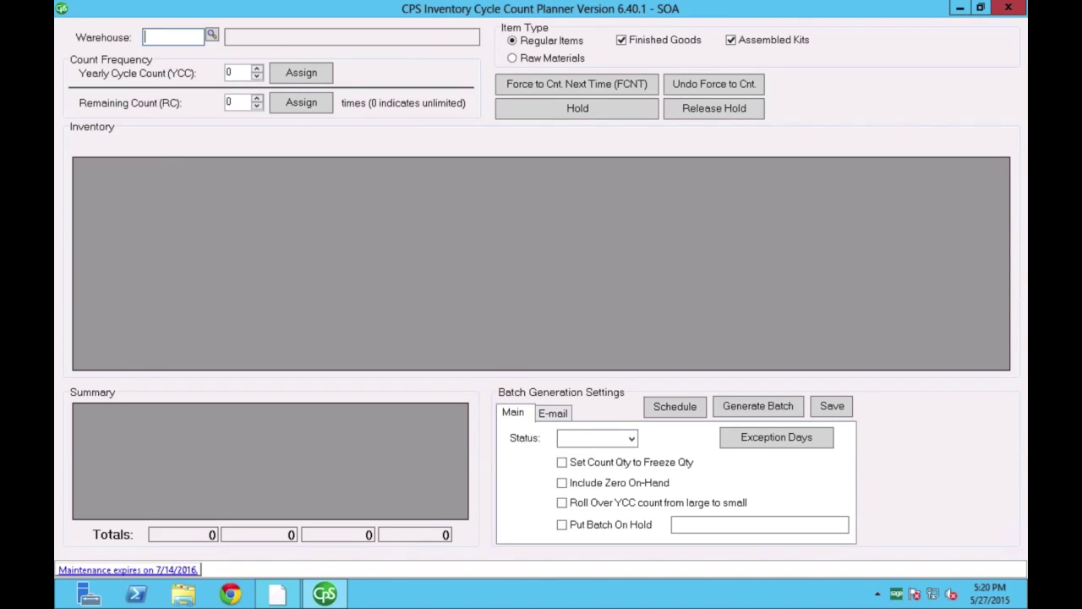
- Load the inventory of the rialto warehouse into the planner
text(r)
text(ialto)
key(Return)
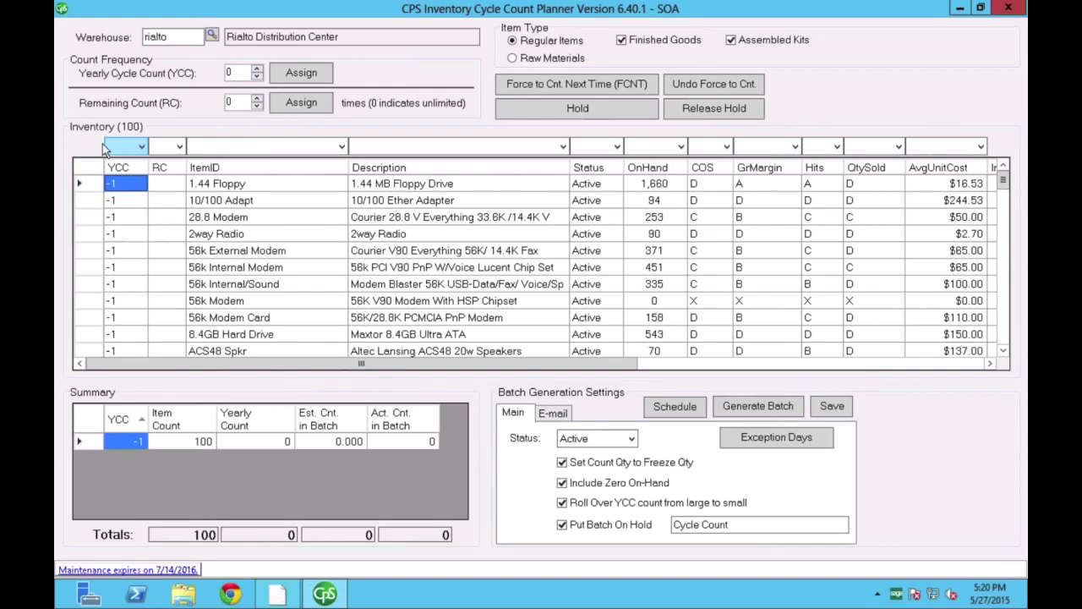
- Try filtering the inventory list by item ID with the value 10
click(251, 144)
text(10)
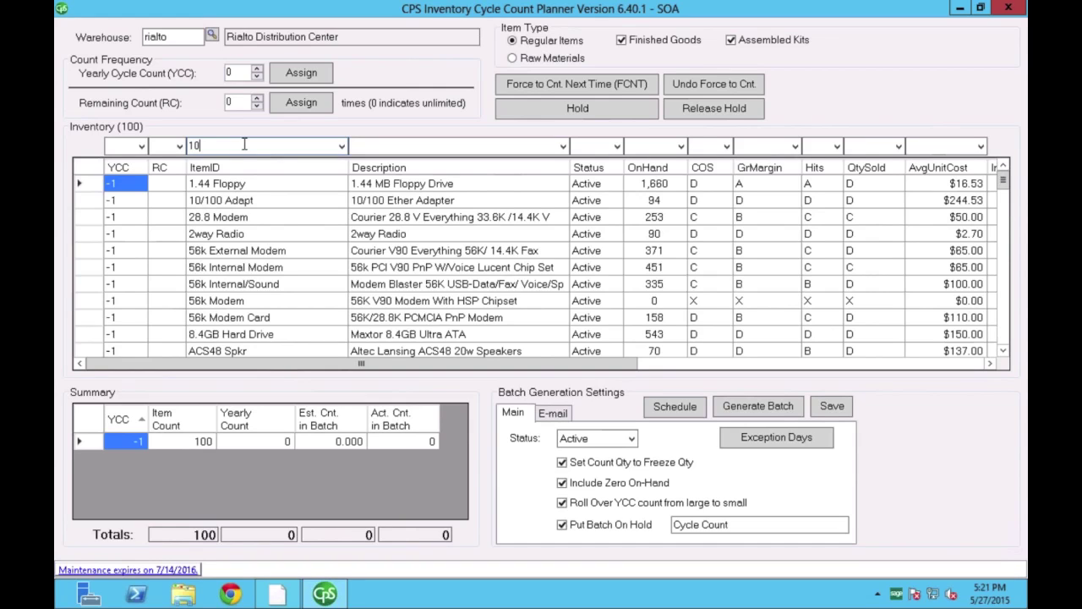
key(Return)
- Review the e-mail options for batch generation and the batch schedule, closing the schedule without saving
click(555, 414)
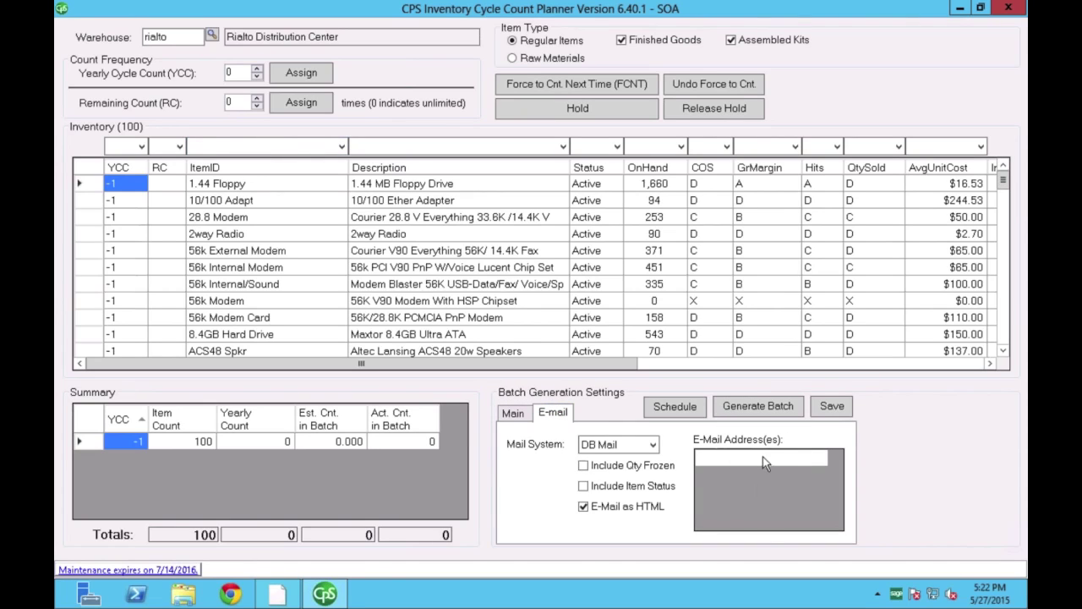
click(514, 414)
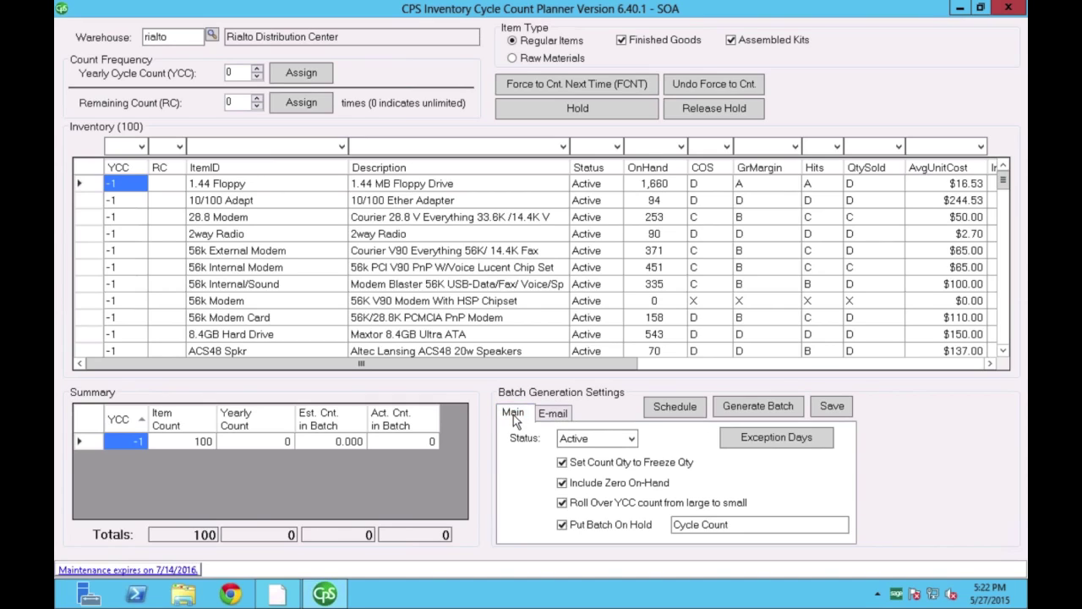
click(677, 409)
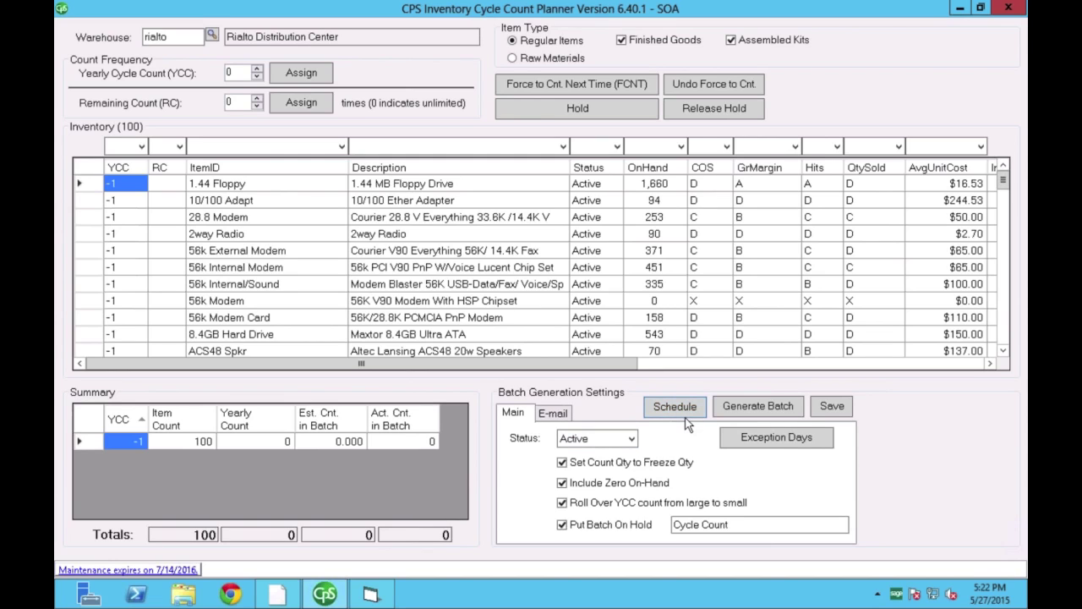
click(377, 595)
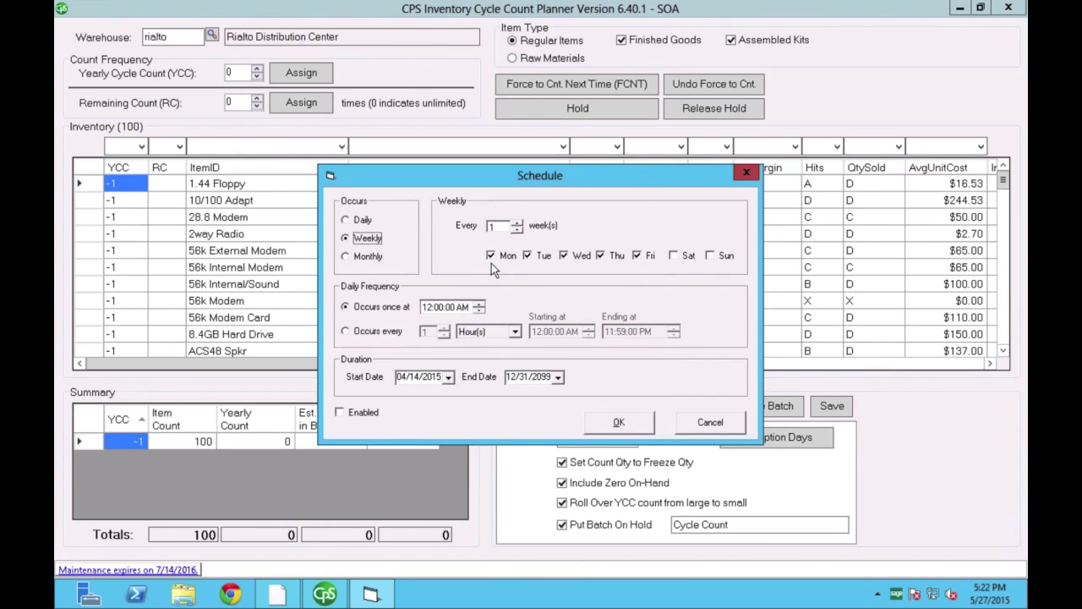
click(691, 419)
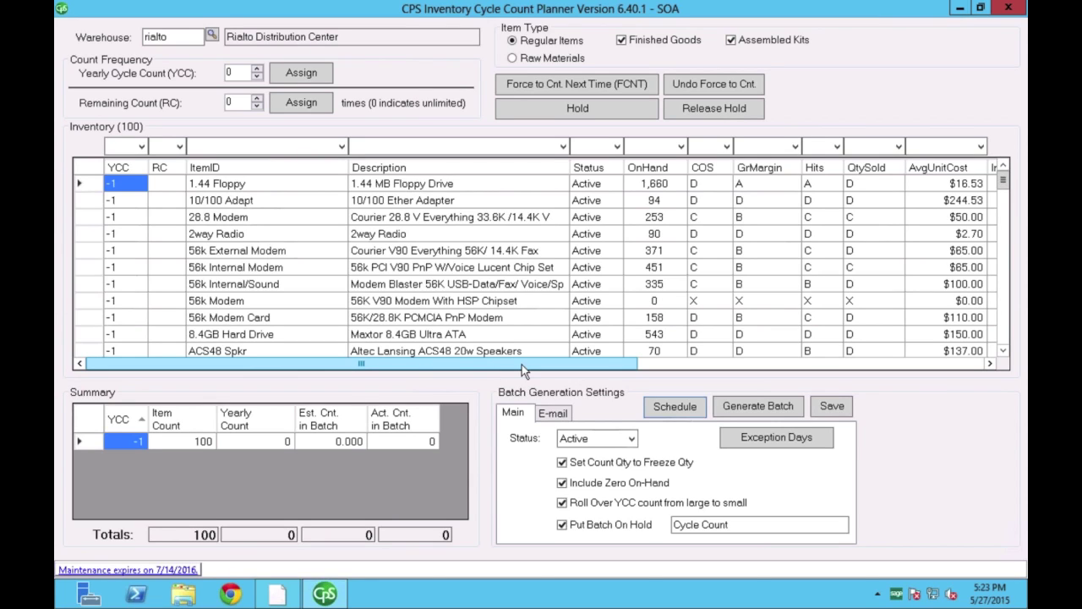
- Filter the inventory to items with a YCC of -1 and sort them by average unit cost, highest first
scroll(522, 364, right, 5)
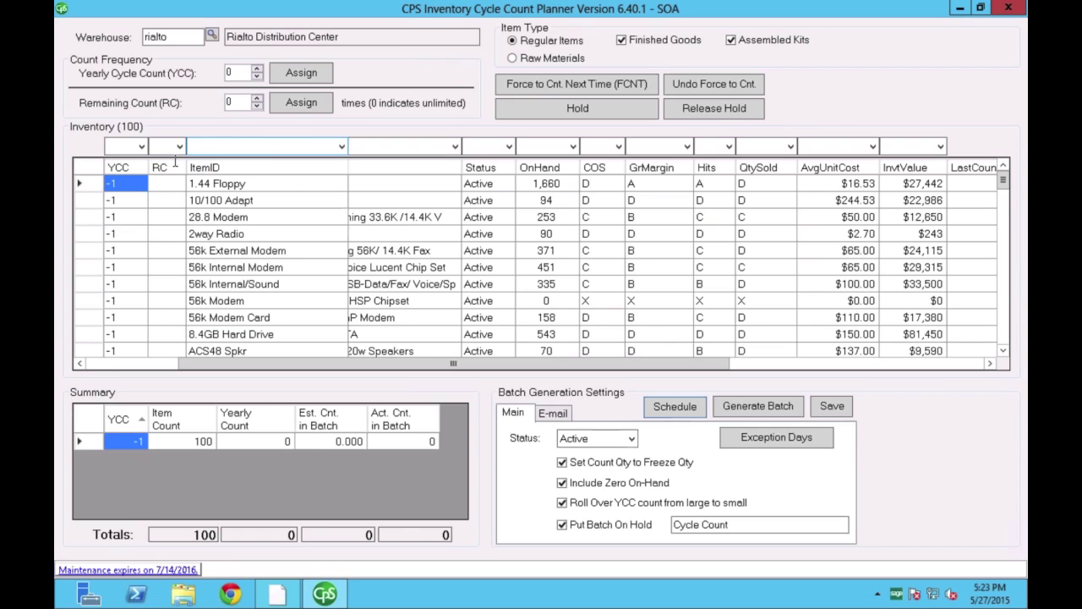
click(142, 147)
click(119, 173)
click(854, 170)
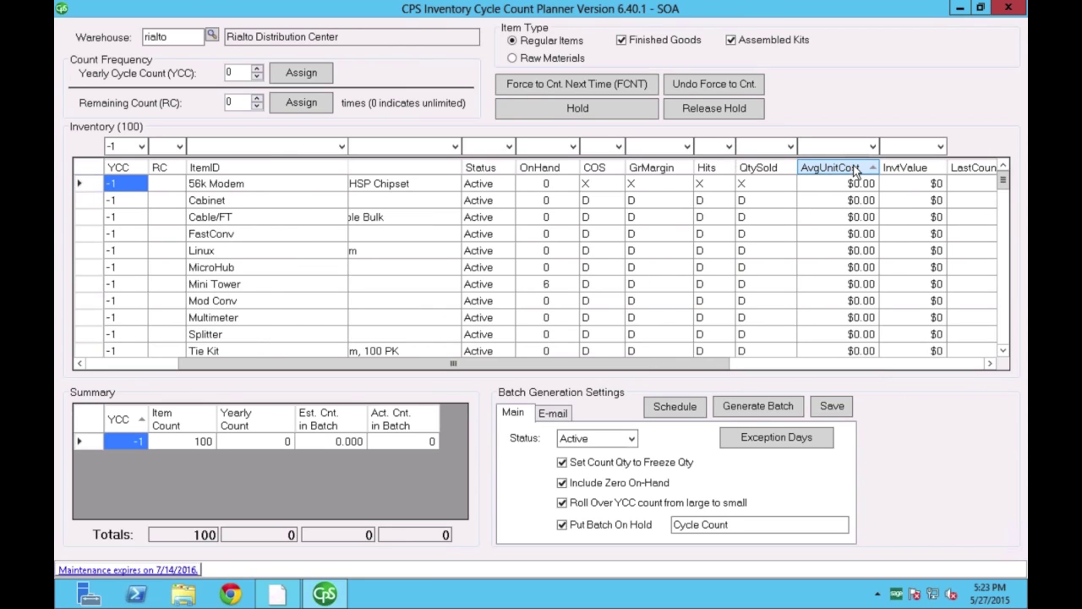
click(856, 170)
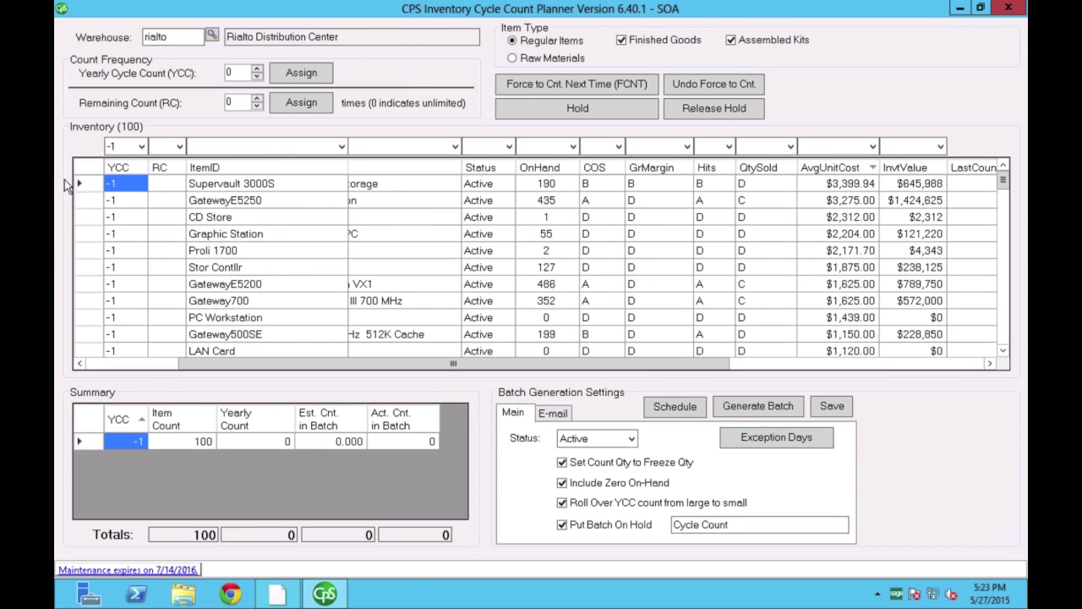
- Assign a yearly cycle count of 4 to the ten highest-cost items, Supervault 3000S through Gateway500SE
click(93, 188)
key(shift+Down)
key(shift+Down)
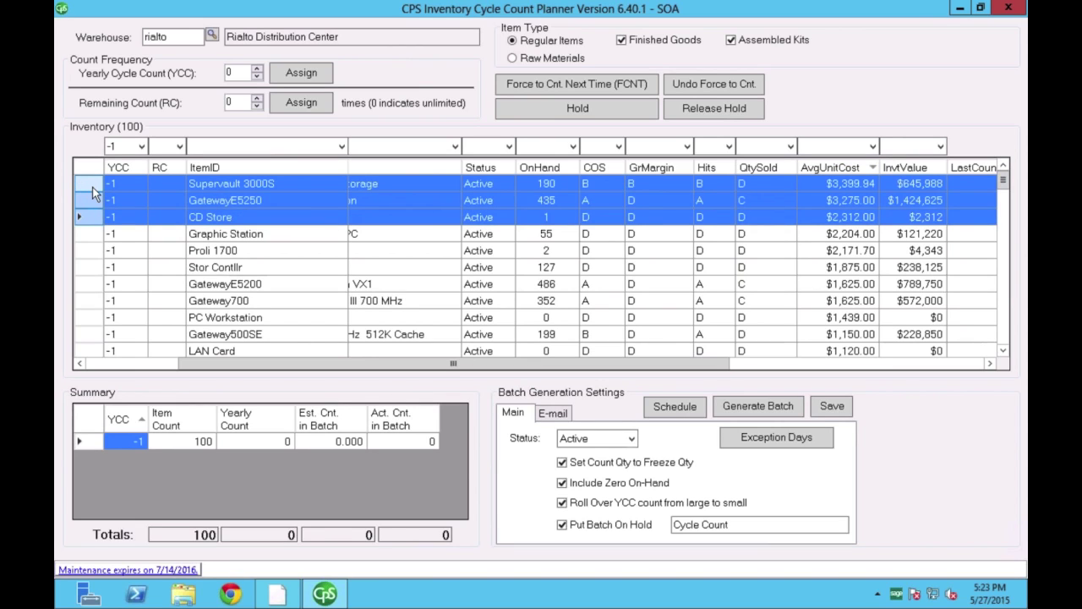
key(shift+Down)
key(shift+Down)
key(shift+Down)
key(shift+Down)
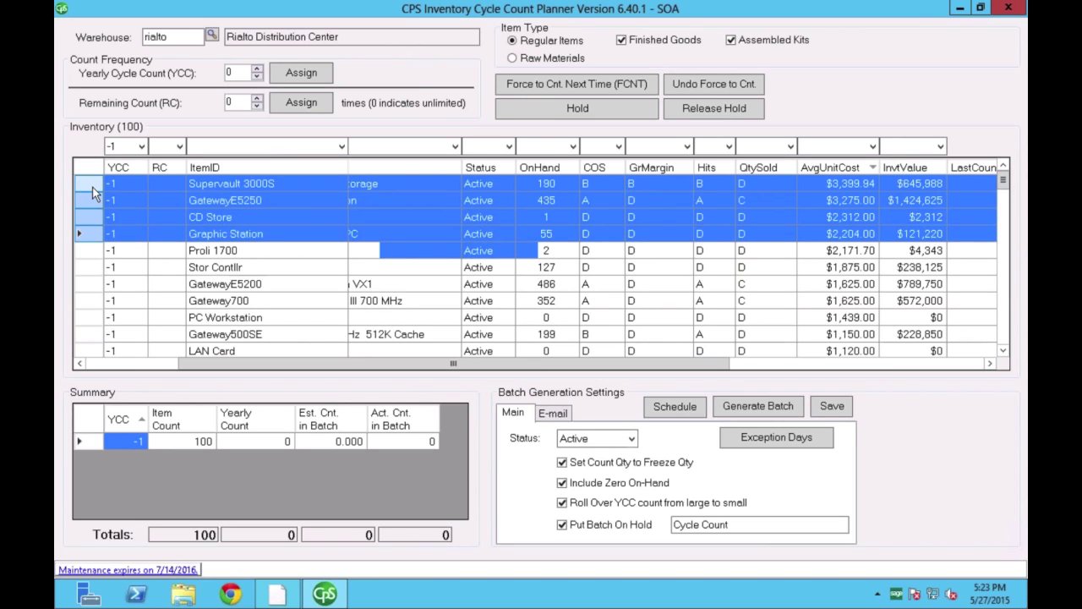
key(shift+Down)
key(shift+Down)
key(shift+Down)
key(shift+Down)
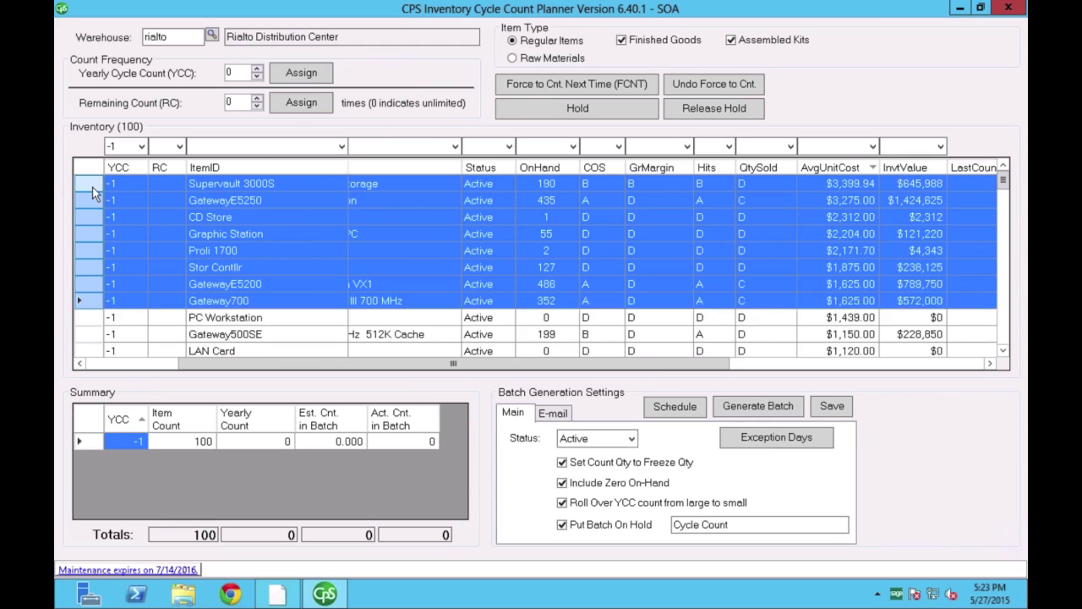
key(shift+Up)
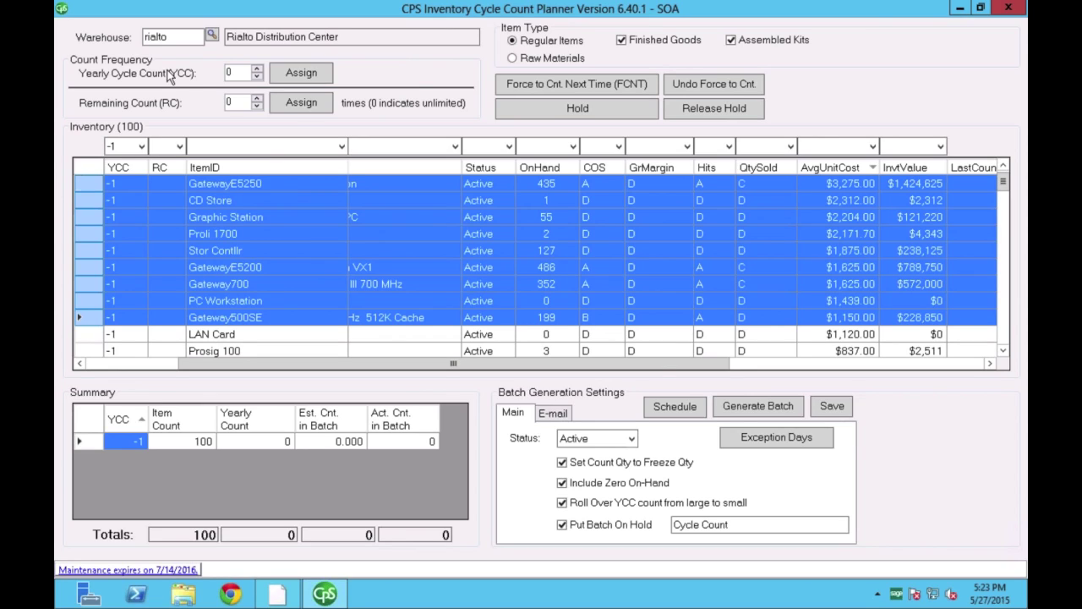
double_click(234, 73)
text(4)
click(309, 74)
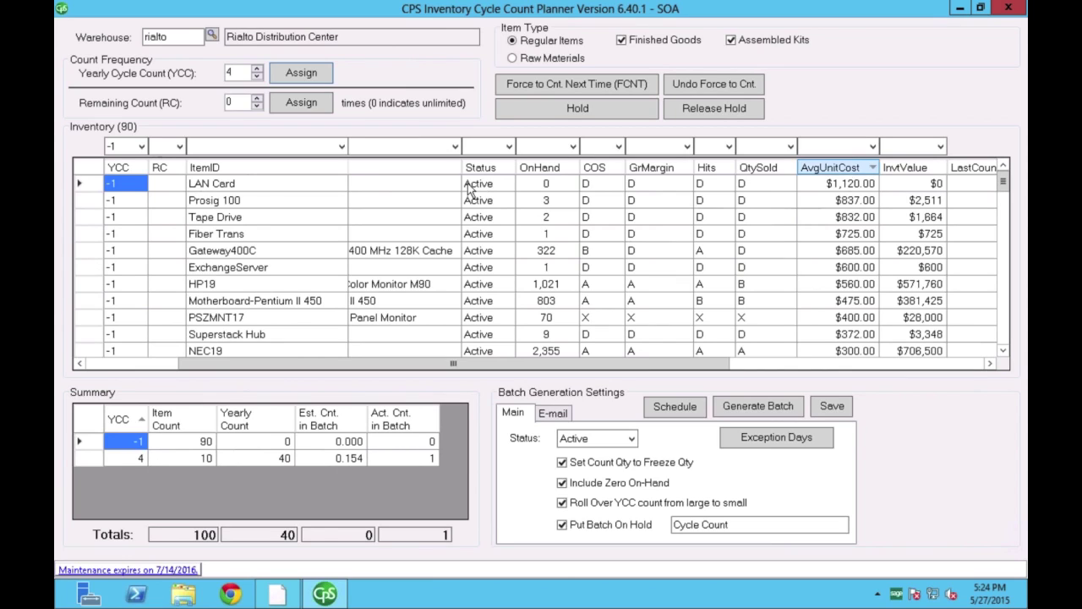
- Assign a yearly cycle count of 3 to the next 17 items, LAN Card through NEC17
click(93, 183)
key(shift+Down)
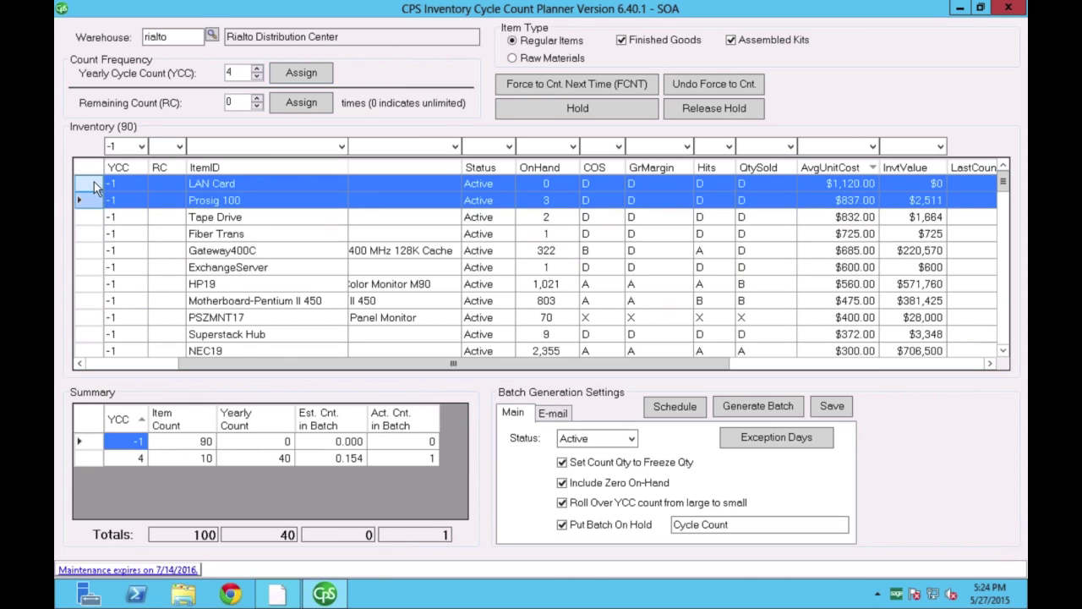
key(shift+Down)
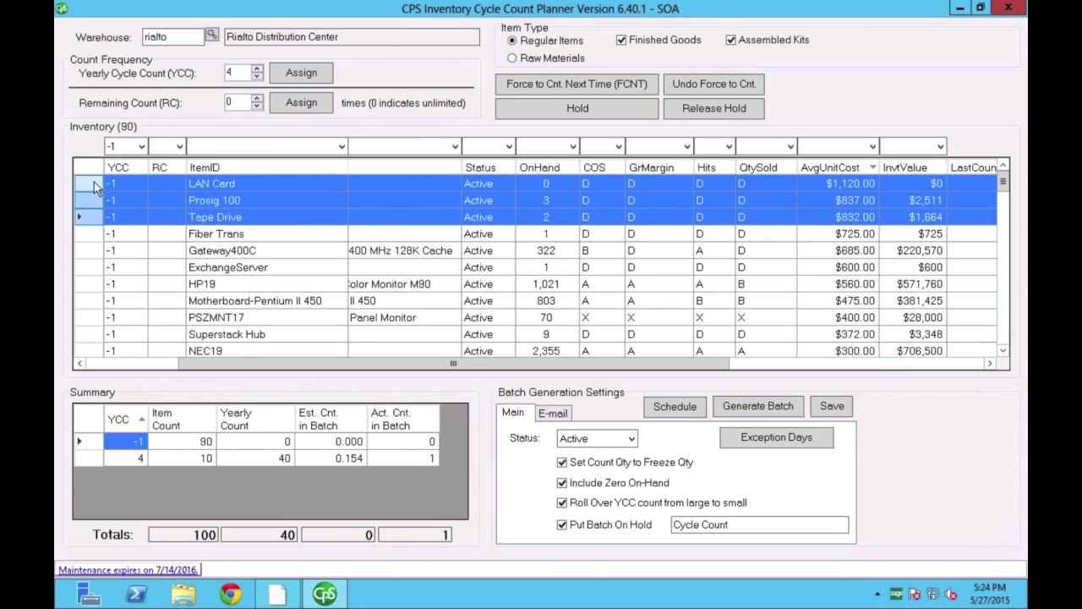
key(shift+Down)
key(shift+Down)
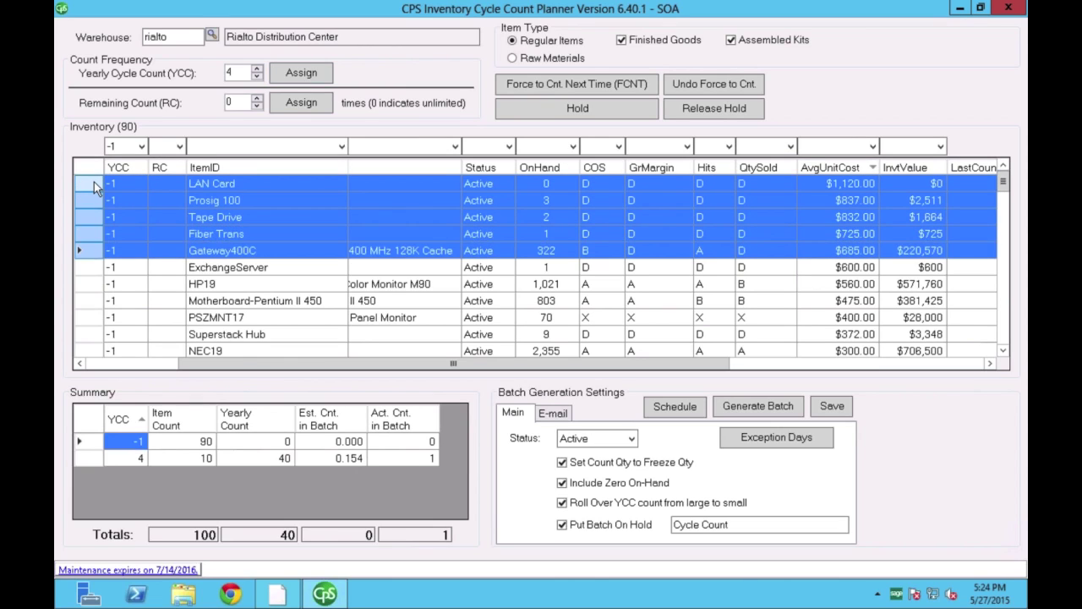
key(shift+Down)
key(shift+Down)
key(shift+Down)
key(shift+Down)
key(shift+Down)
key(shift+Down)
key(shift+Down)
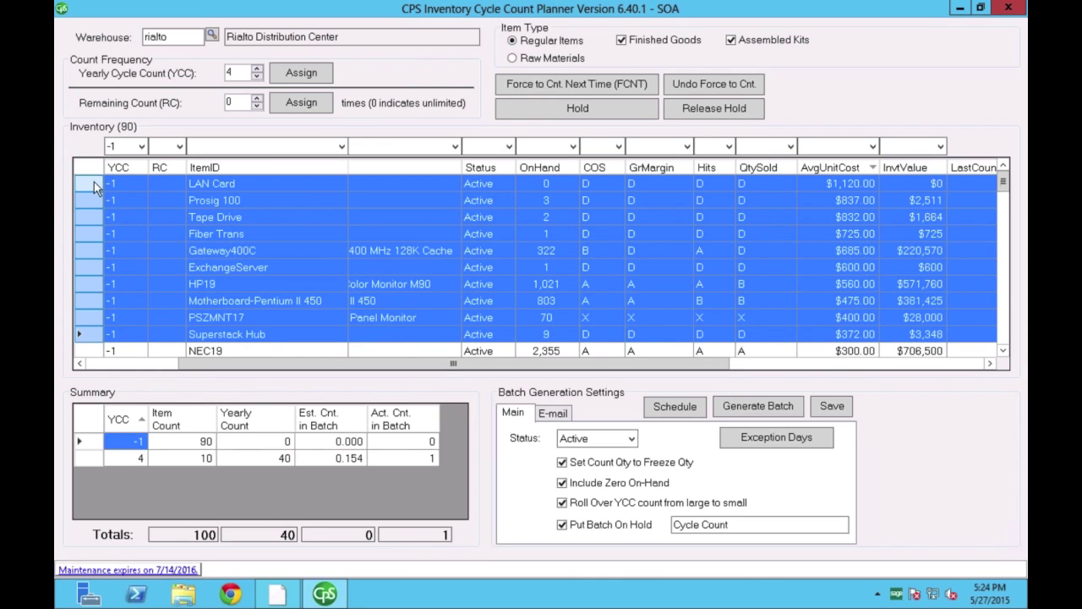
key(shift+Down)
key(shift+Down)
key(shift+Down)
key(shift+Down)
key(shift+Down)
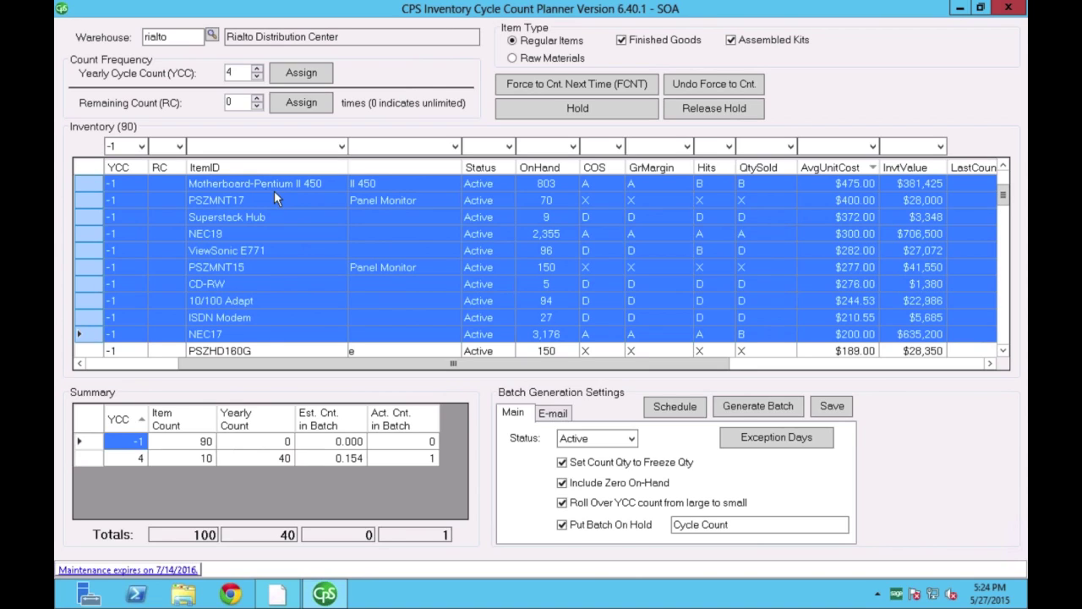
double_click(229, 73)
text(3)
click(313, 75)
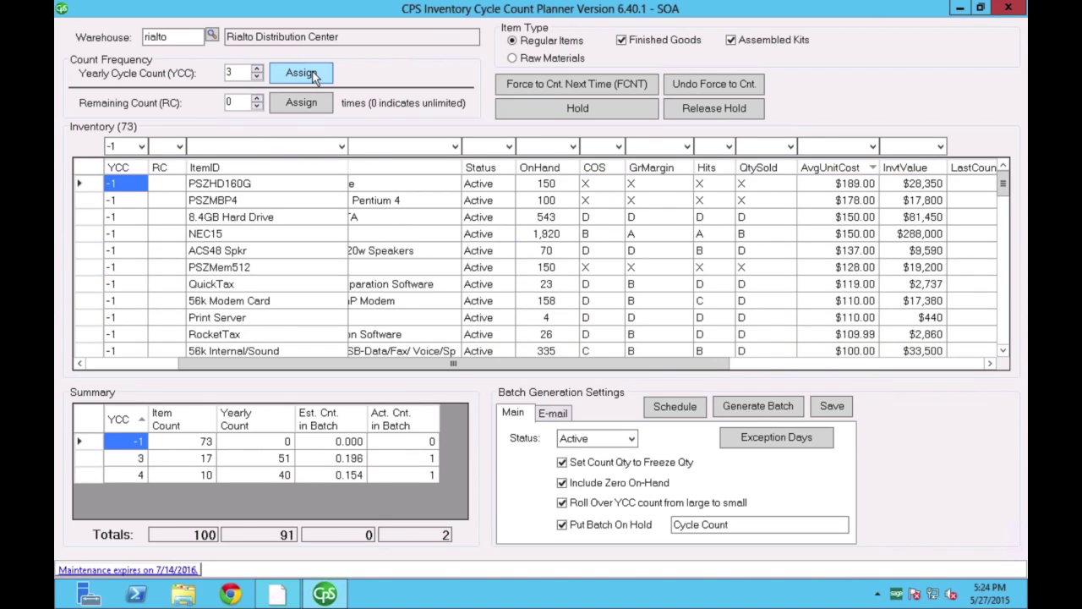
- Assign a yearly cycle count of 2 to the next 27 items, PSZHD160G through Cable300
click(93, 186)
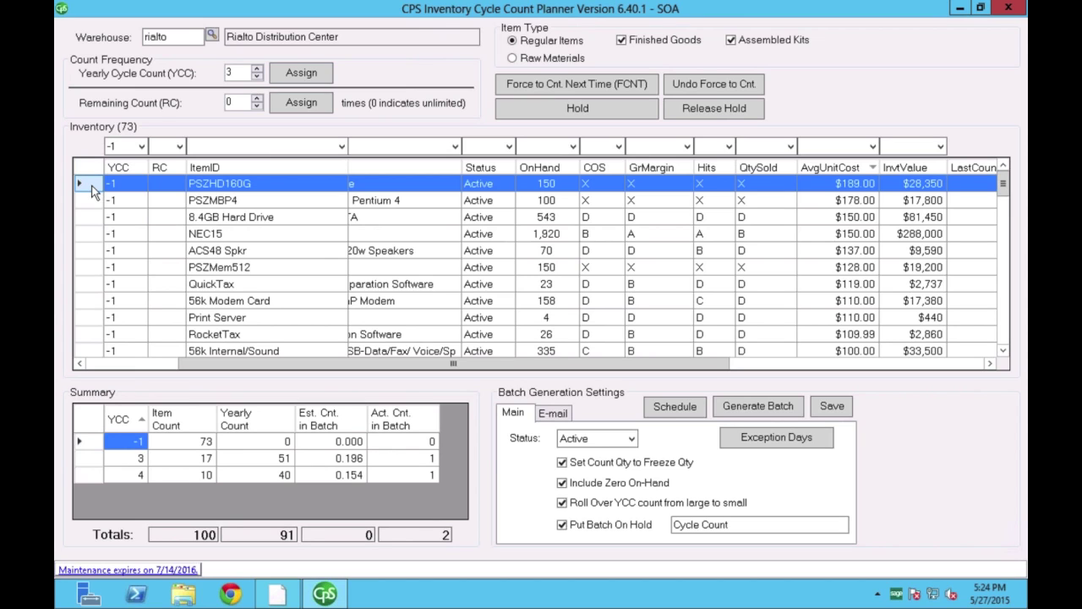
key(shift+Down)
key(shift+Down)
key(shift+Down)
key(shift+Down)
key(shift+Down)
key(shift+Down)
key(shift+Down)
key(shift+Down)
key(shift+Down)
key(shift+Down)
key(shift+Down)
key(shift+Down)
key(shift+Down)
key(shift+Down)
key(shift+Down)
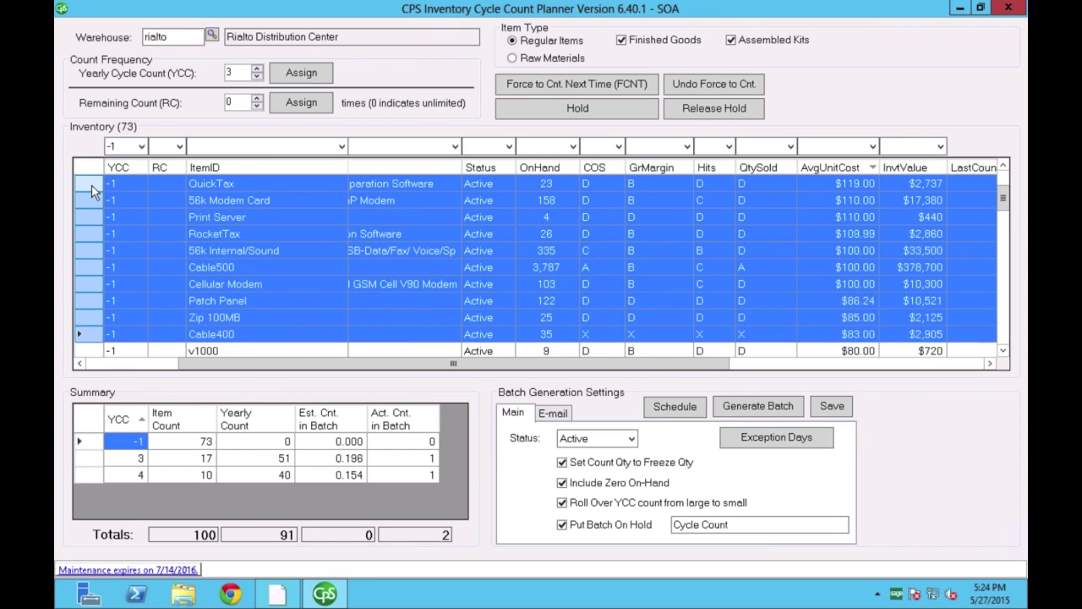
key(shift+Down)
key(shift+Down)
key(shift+Down)
key(shift+Down)
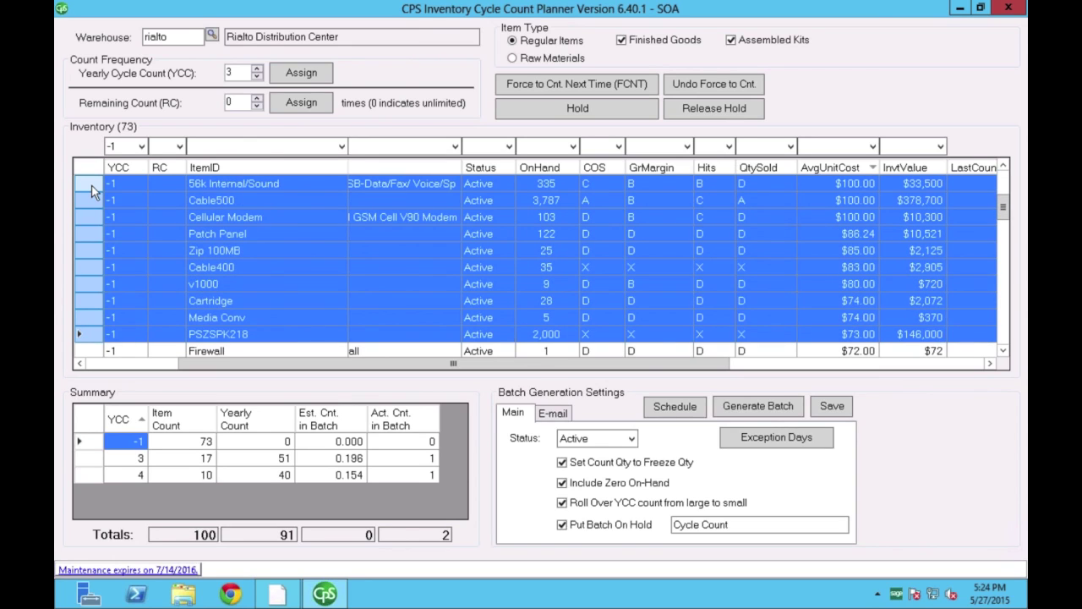
key(shift+Down)
key(shift+Down)
key(shift+Down)
key(shift+Down)
key(shift+Down)
key(shift+Down)
key(shift+Down)
key(shift+Down)
key(shift+Down)
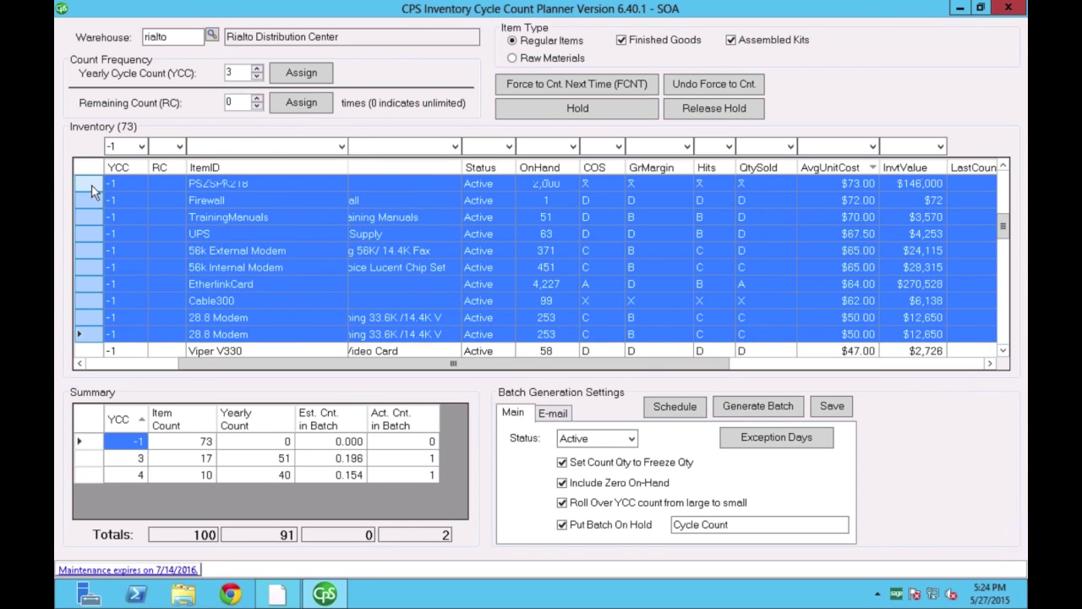
key(shift+Down)
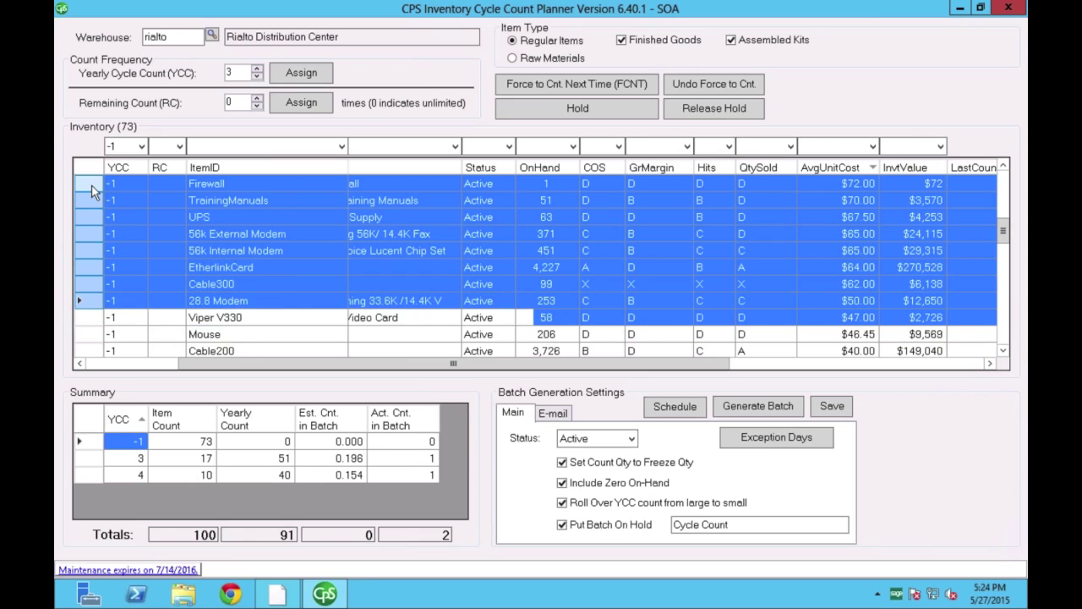
key(shift+Up)
key(shift+Up)
click(230, 73)
text(2)
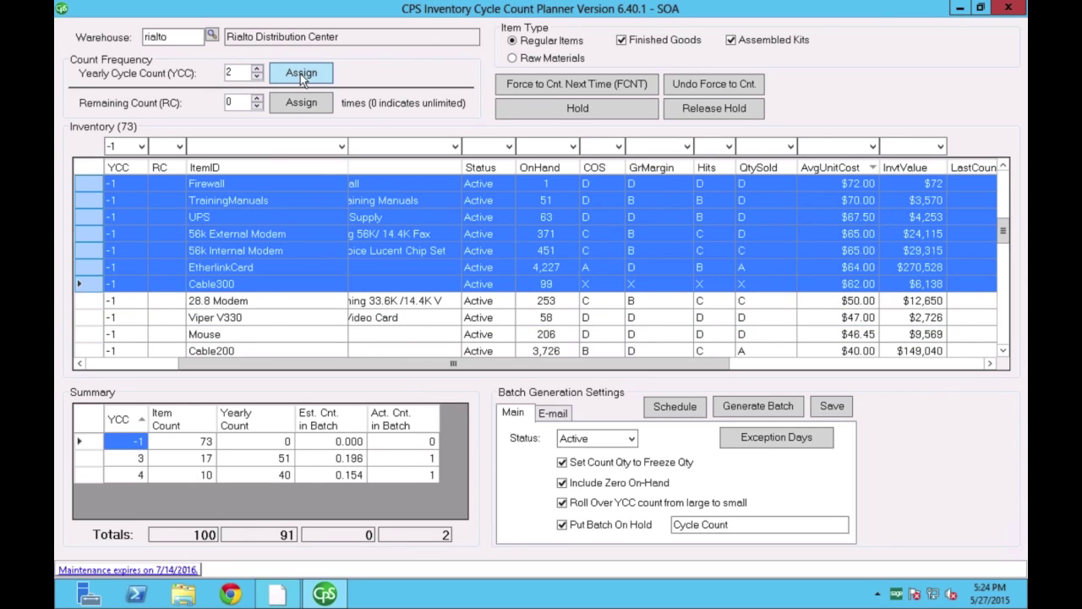
click(300, 73)
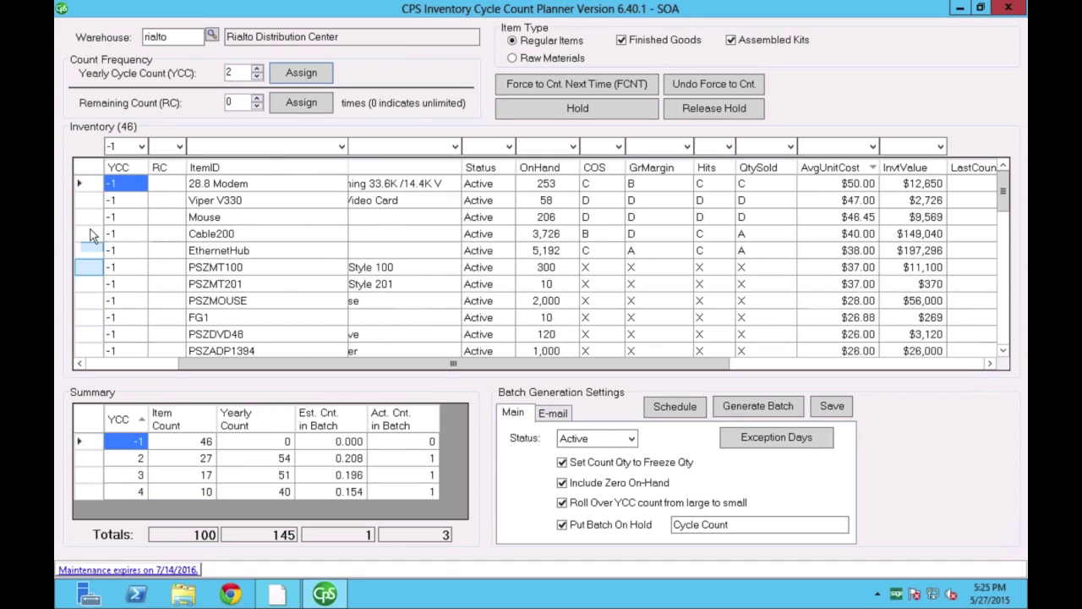
- Assign a yearly cycle count of 1 to all the remaining items with a YCC of -1
click(86, 167)
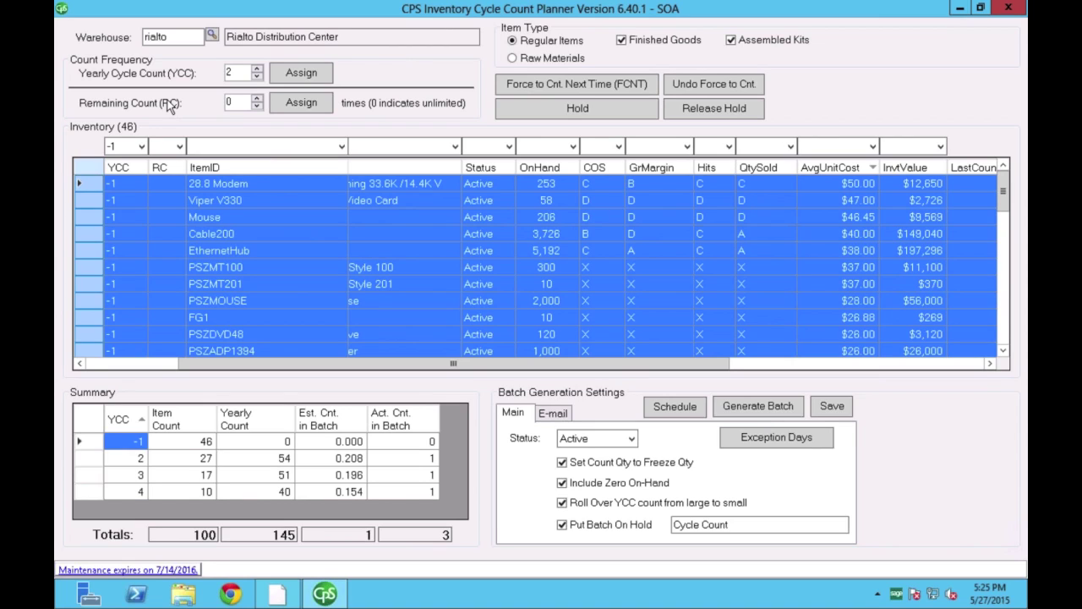
double_click(225, 74)
text(1)
click(298, 74)
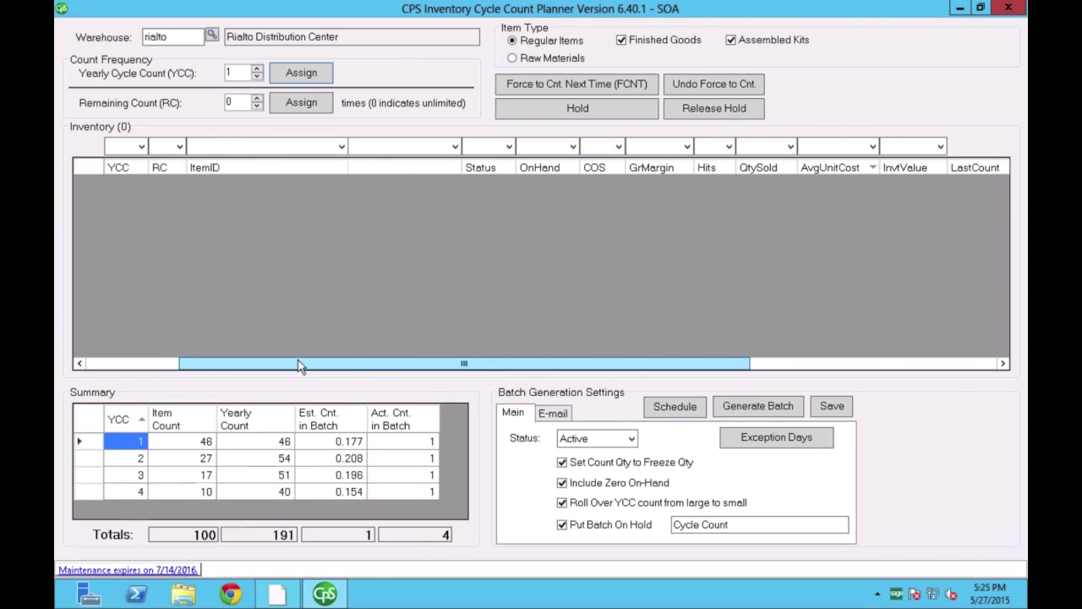
- Clear the YCC filter to list the whole inventory and select the five highest-cost items, Supervault 3000S through Proli 1700
drag(301, 365, 209, 366)
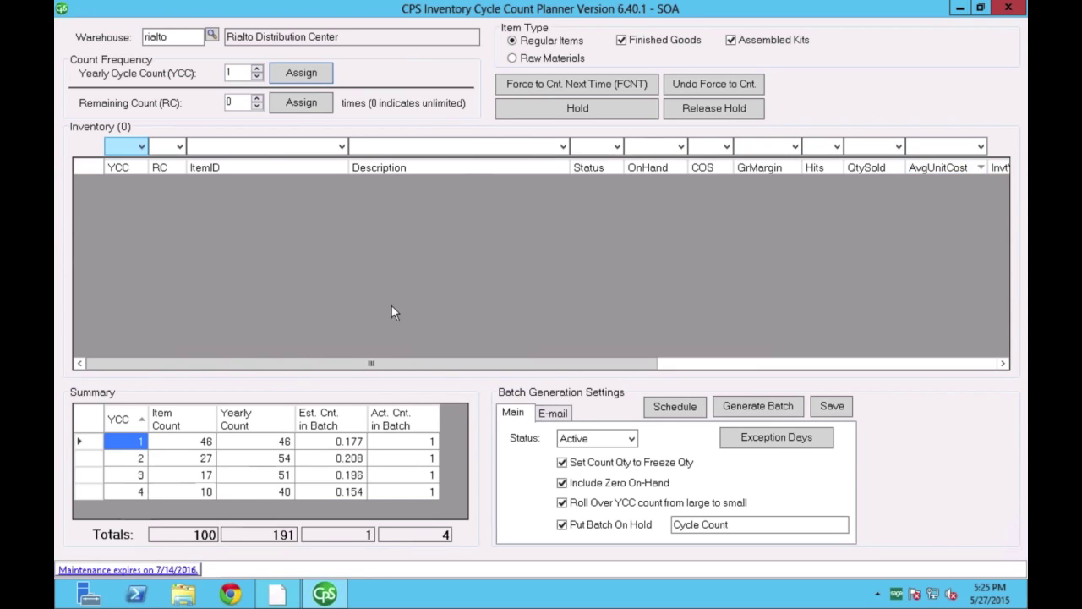
click(141, 147)
click(141, 149)
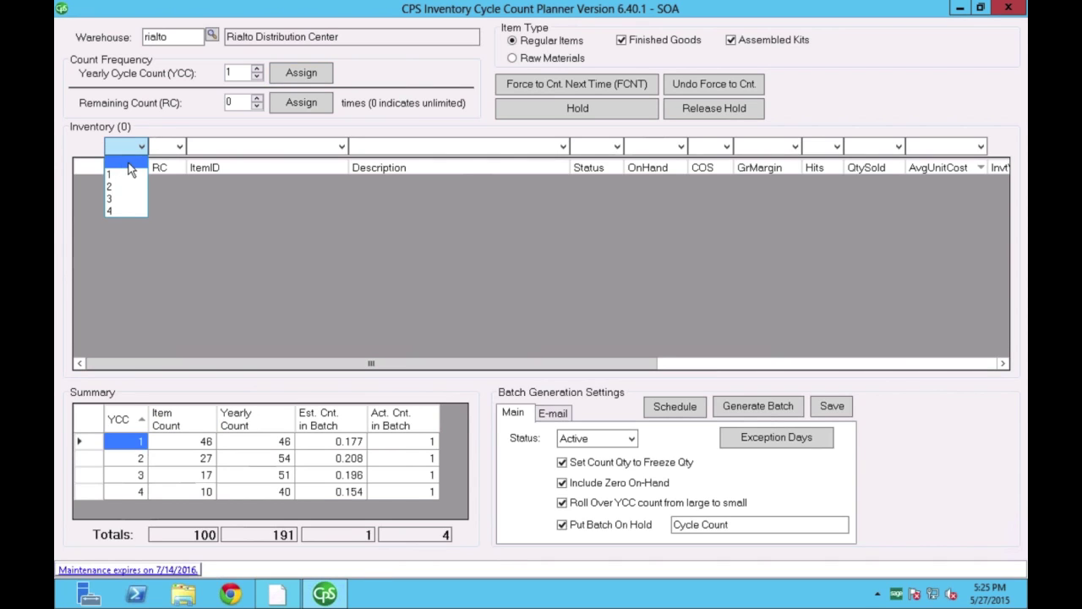
scroll(138, 177, down, 2)
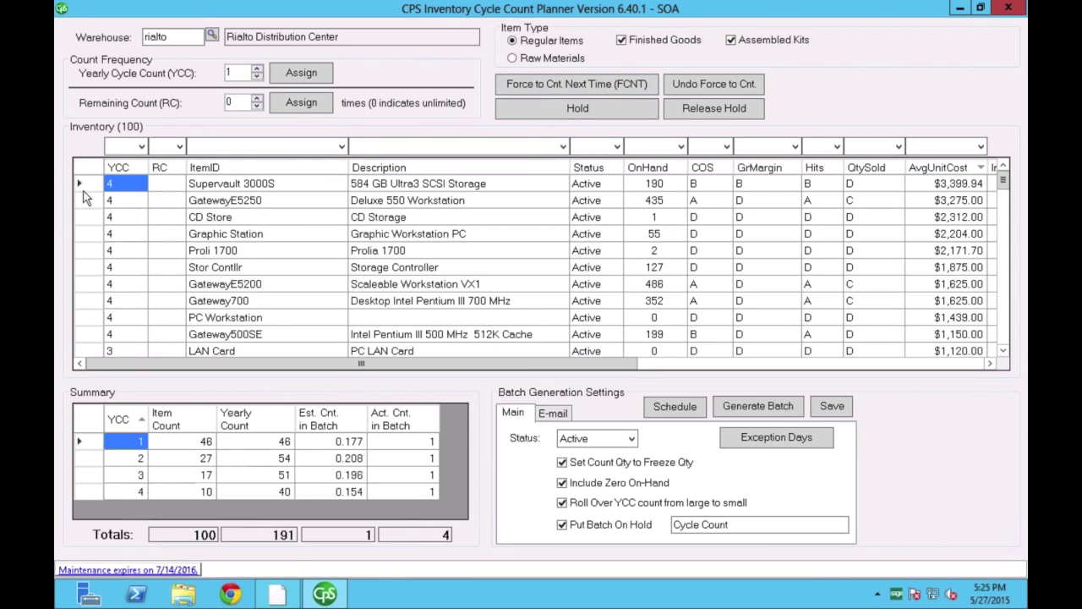
shift+click(89, 248)
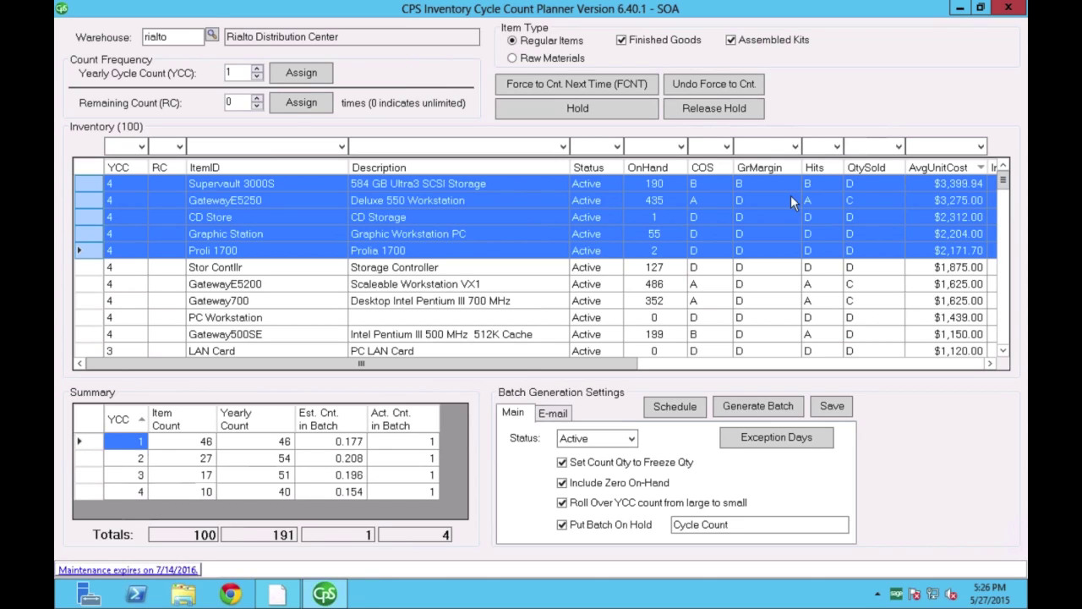
- Review the batch generation status options and the exception days for vacations and holidays, without changing either
click(595, 439)
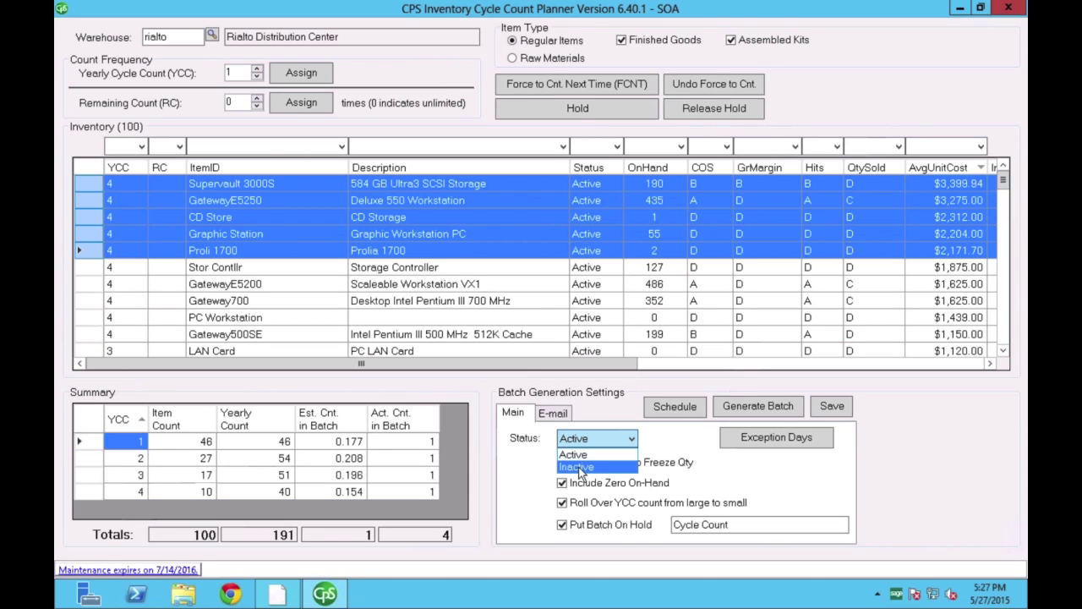
click(680, 432)
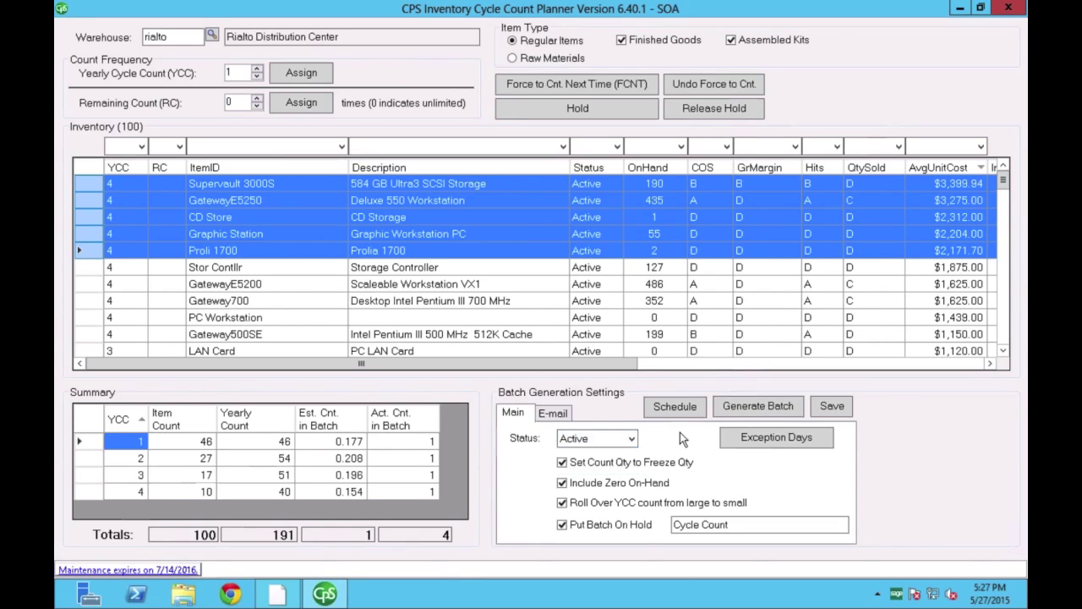
click(771, 441)
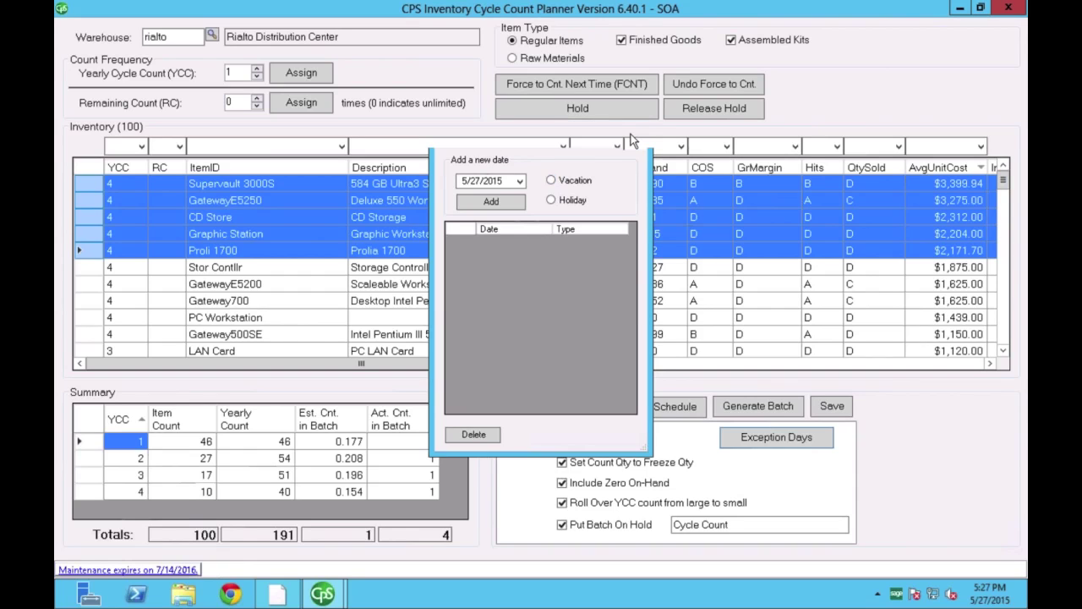
click(631, 132)
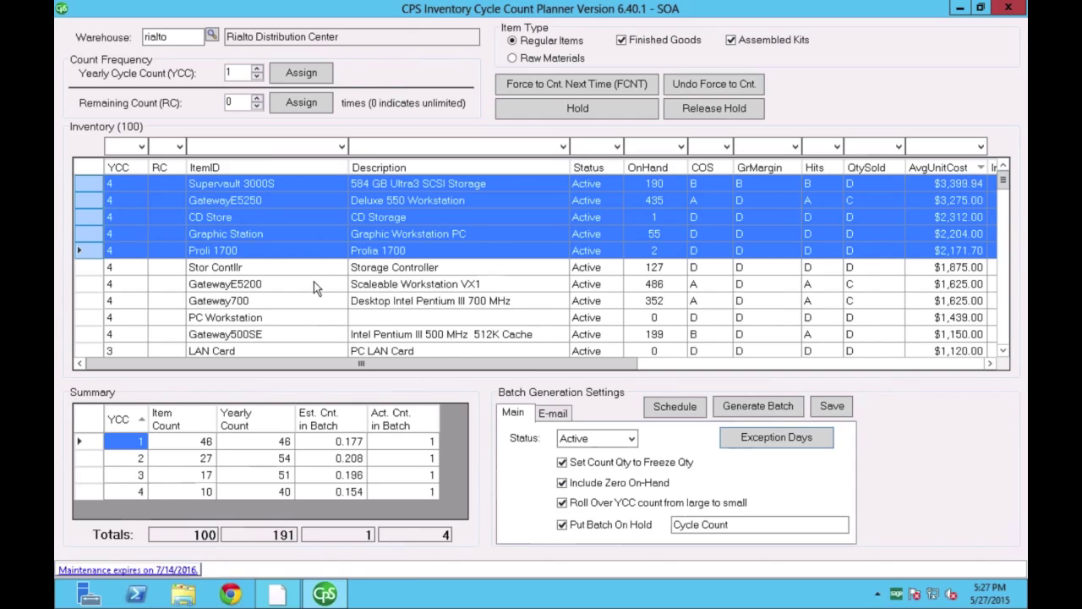
- Generate the cycle count batch for the Rialto warehouse and refresh the planner data
click(91, 206)
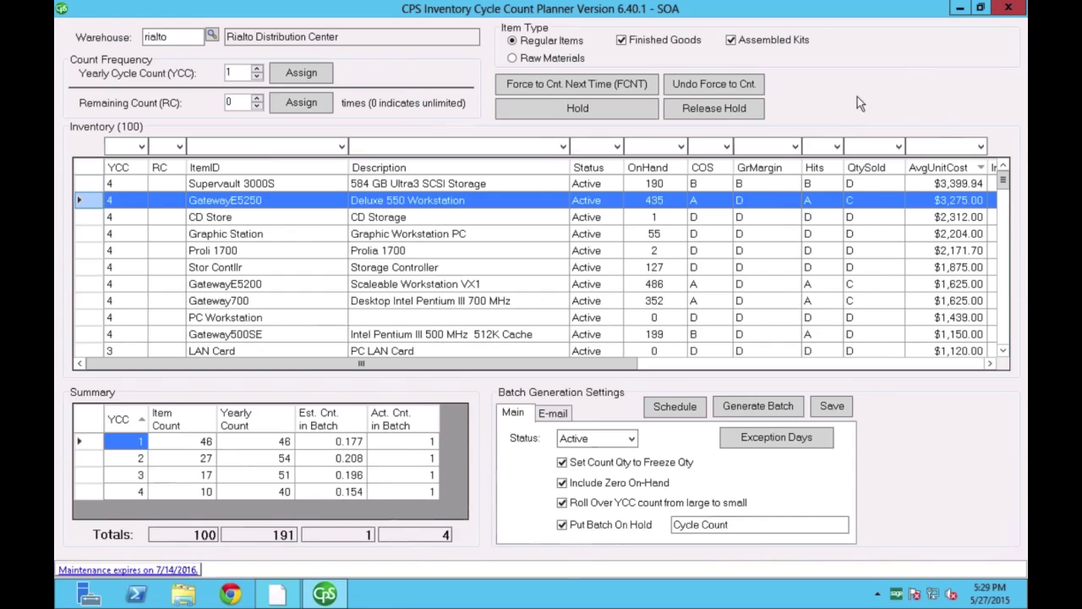
click(565, 438)
click(755, 407)
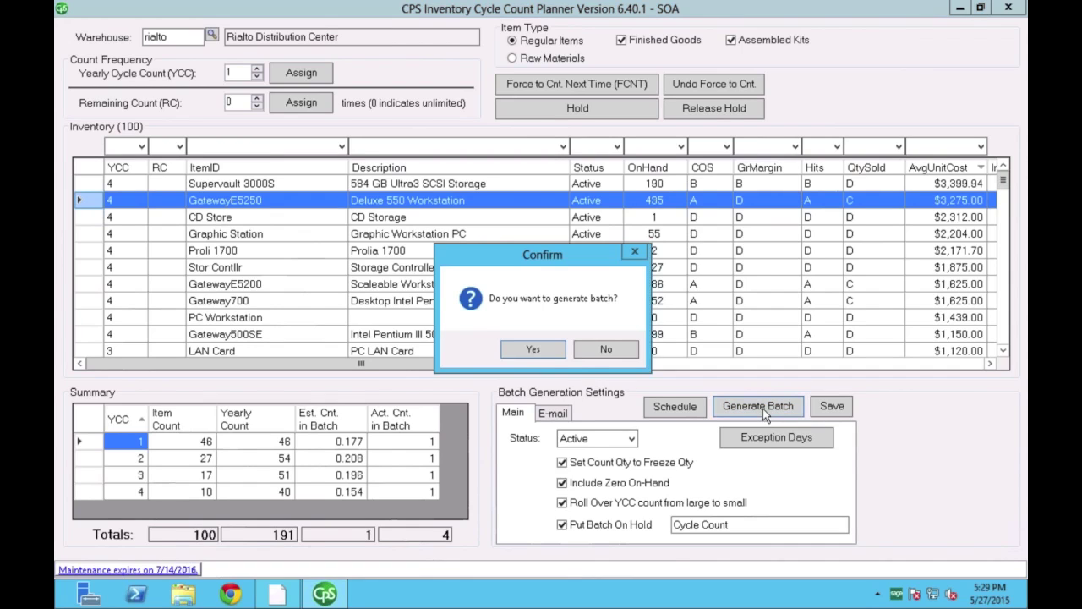
click(543, 352)
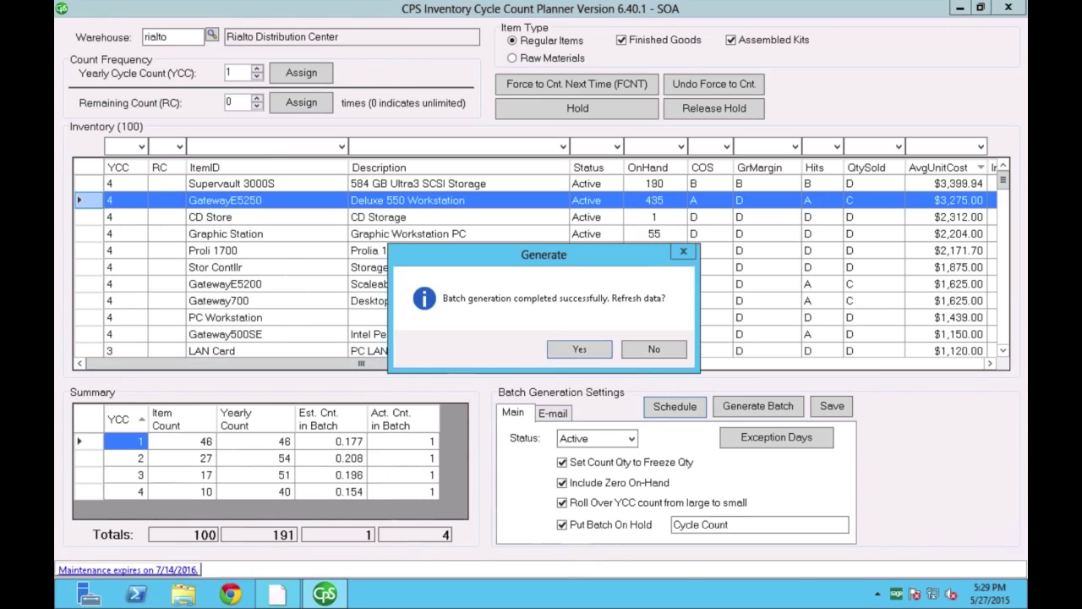
click(580, 351)
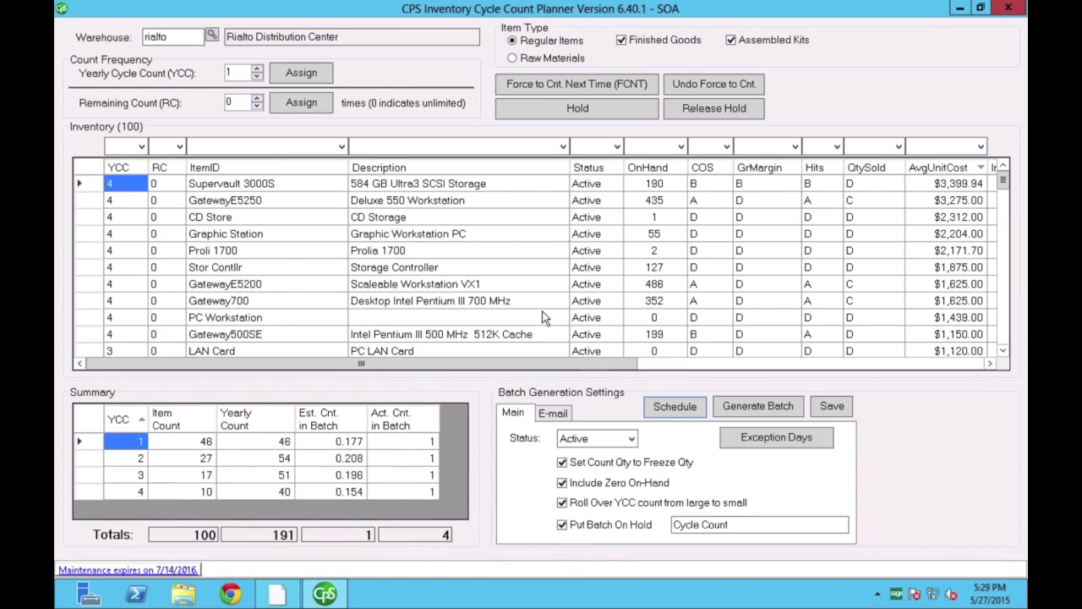
- Switch to Sage 500 ERP Desktop and load on-hold batch 0000020 in Process Physical Inventory
click(277, 594)
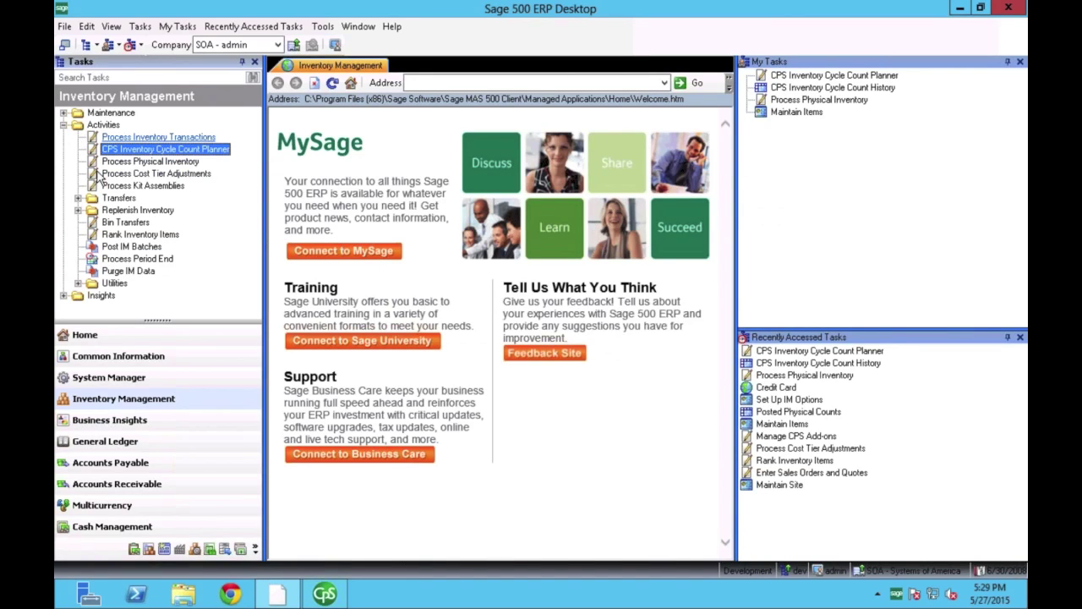
double_click(149, 162)
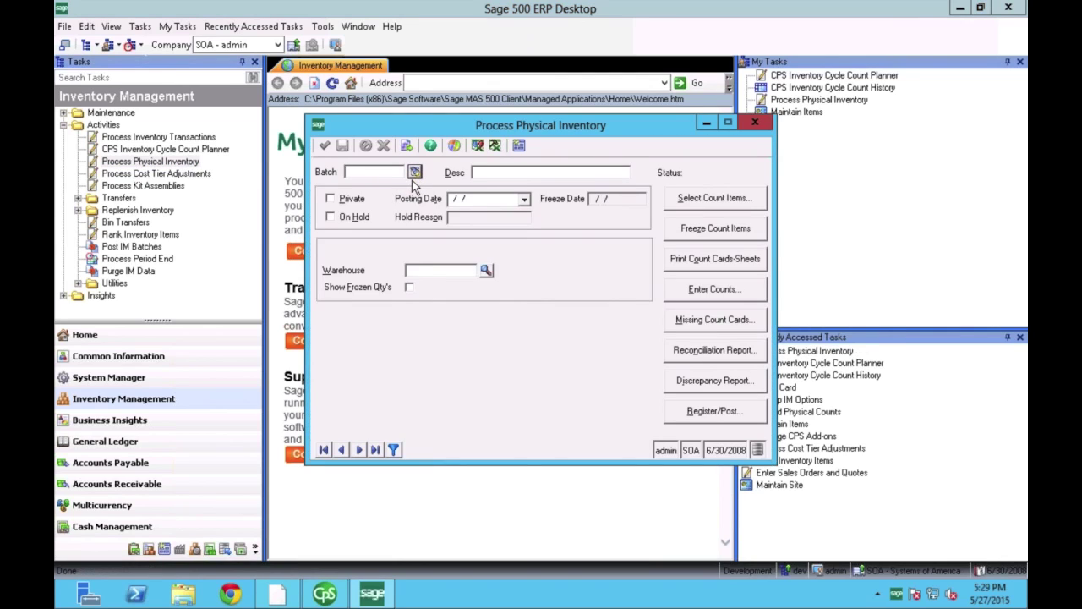
click(415, 174)
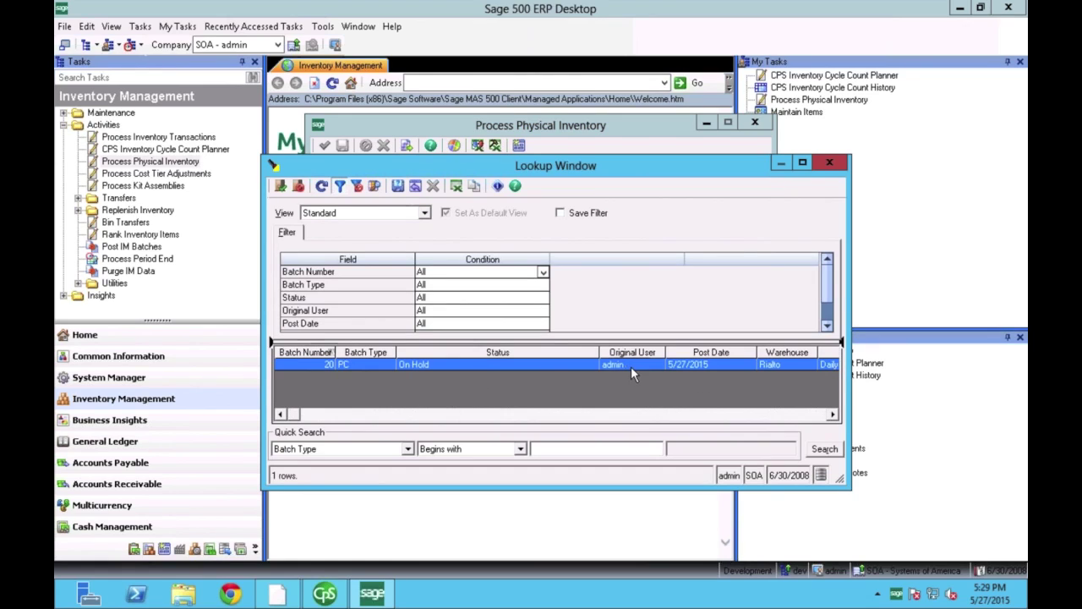
double_click(371, 366)
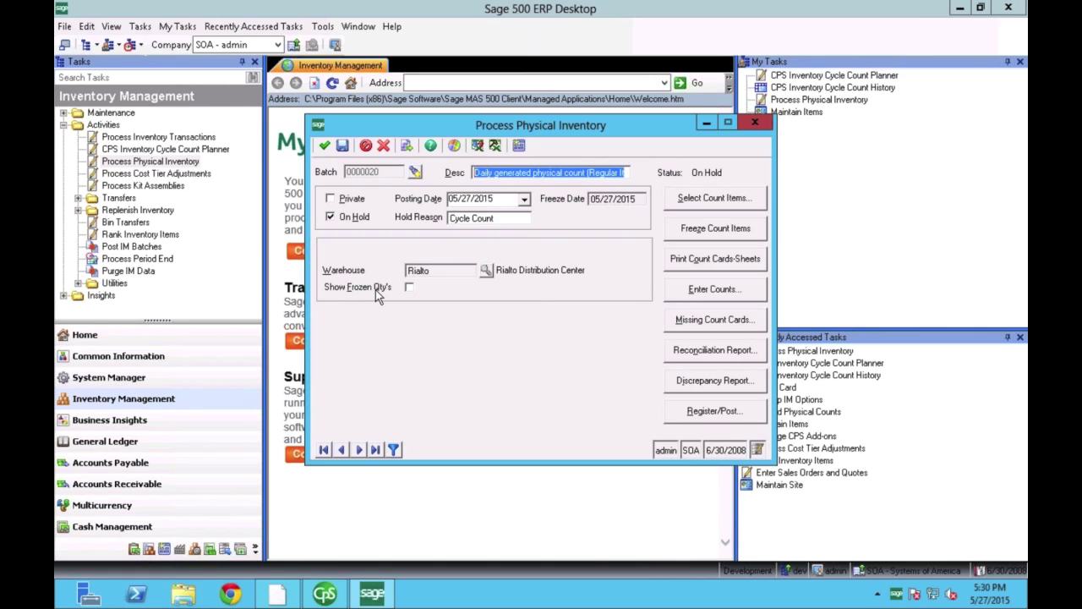
drag(427, 126, 392, 109)
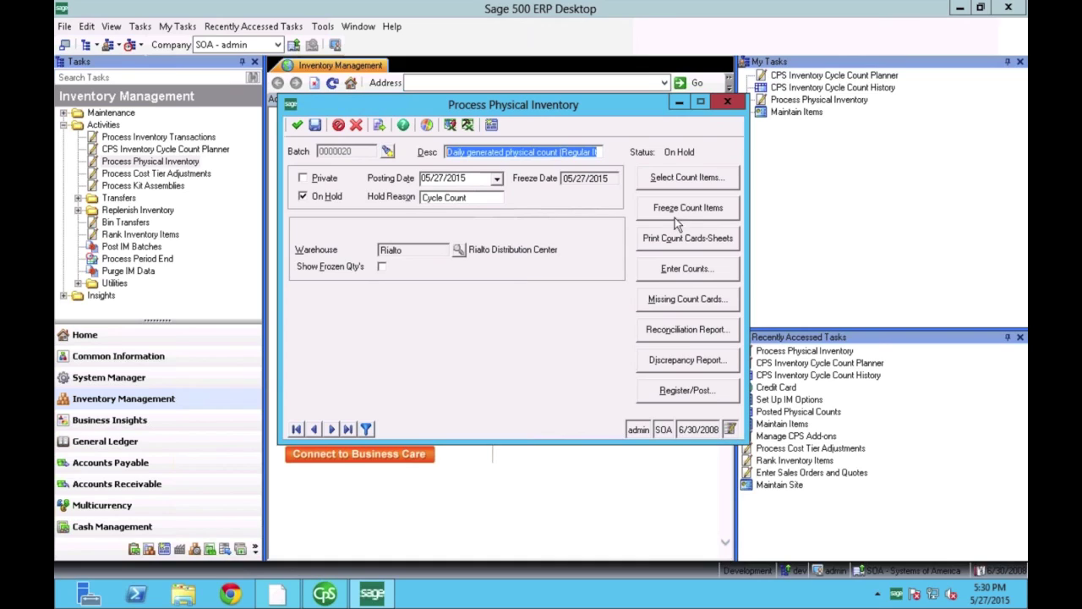
- Examine the batch's counted and uncounted items with their bins, lots and count quantities in Enter Counts, and close the window
click(690, 271)
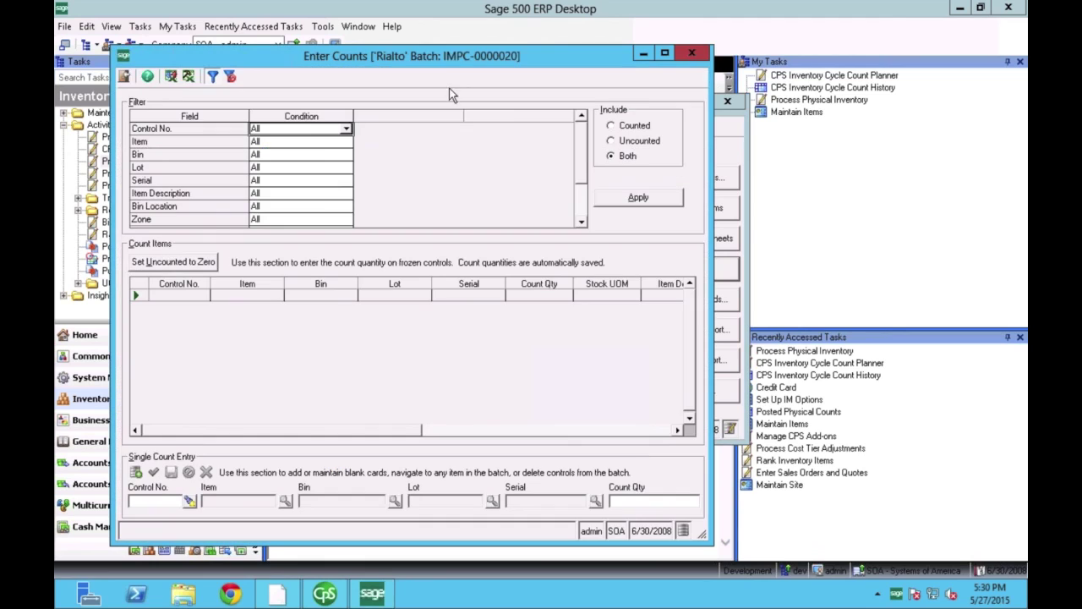
click(654, 201)
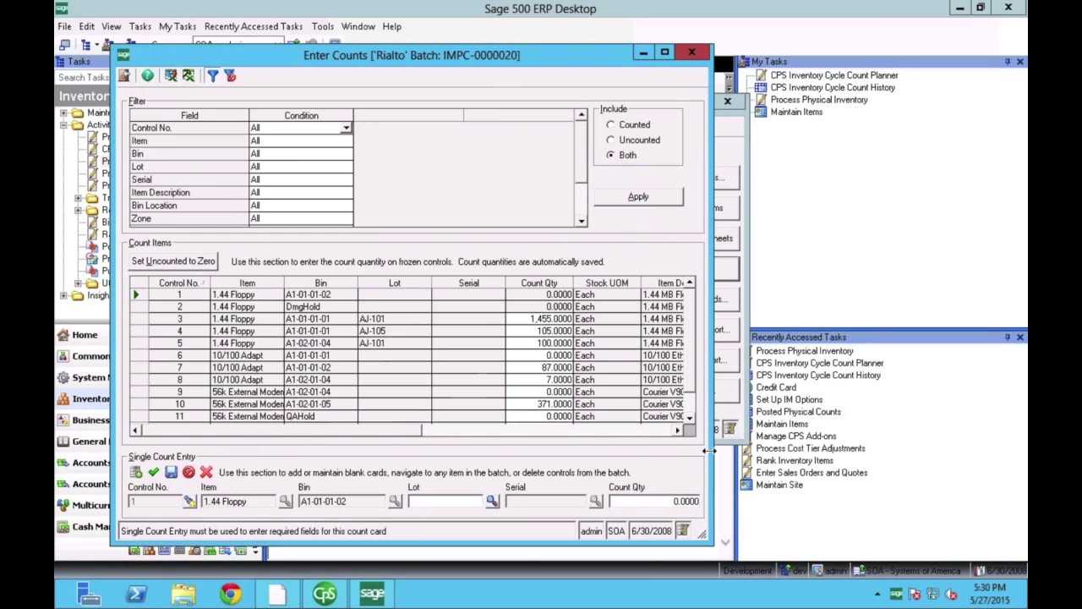
drag(713, 457, 761, 457)
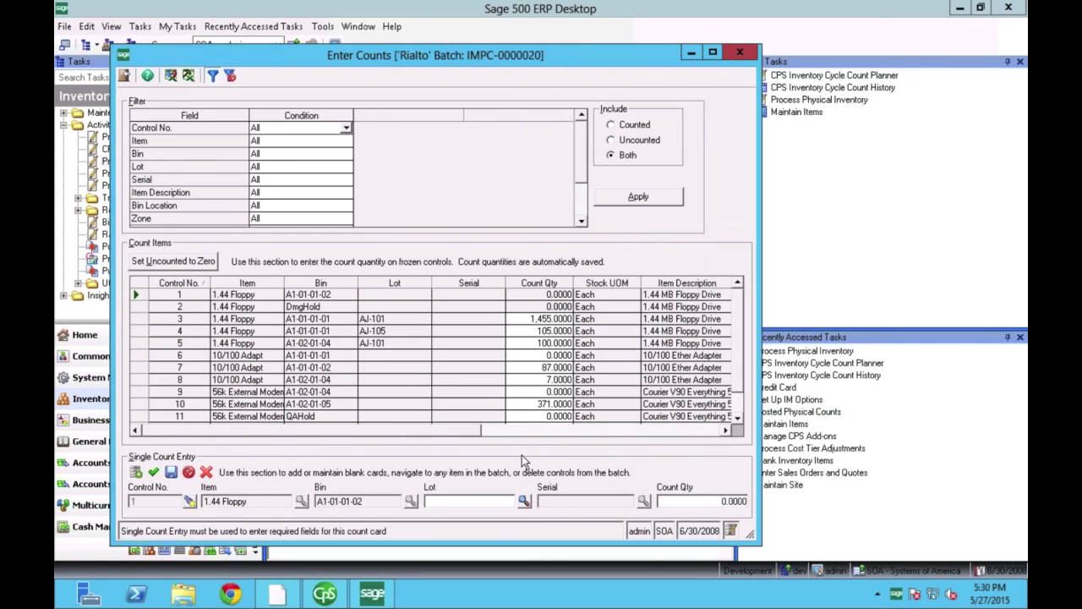
click(737, 418)
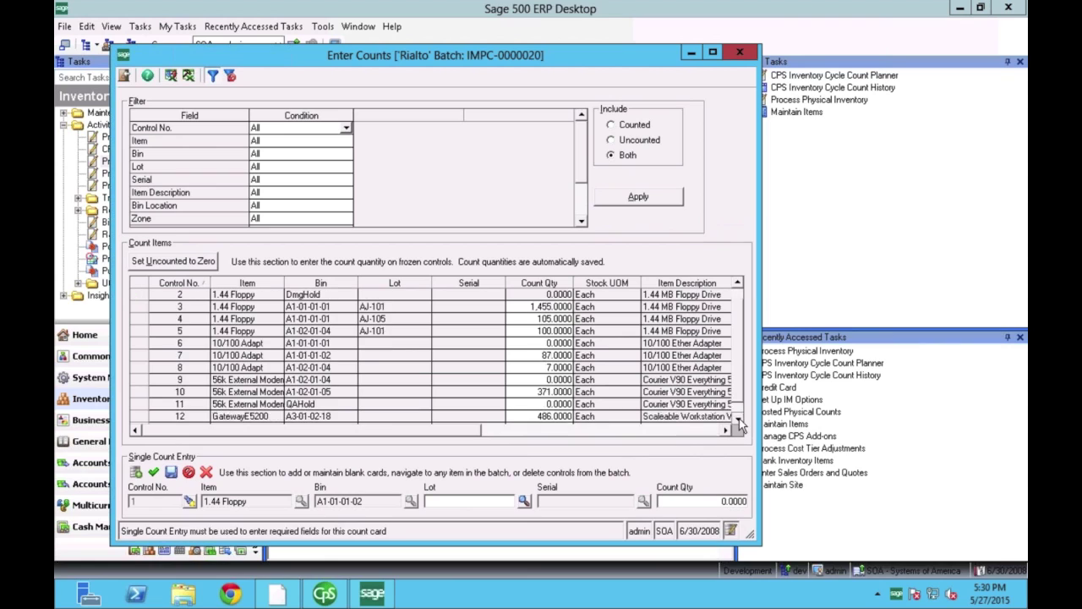
click(738, 418)
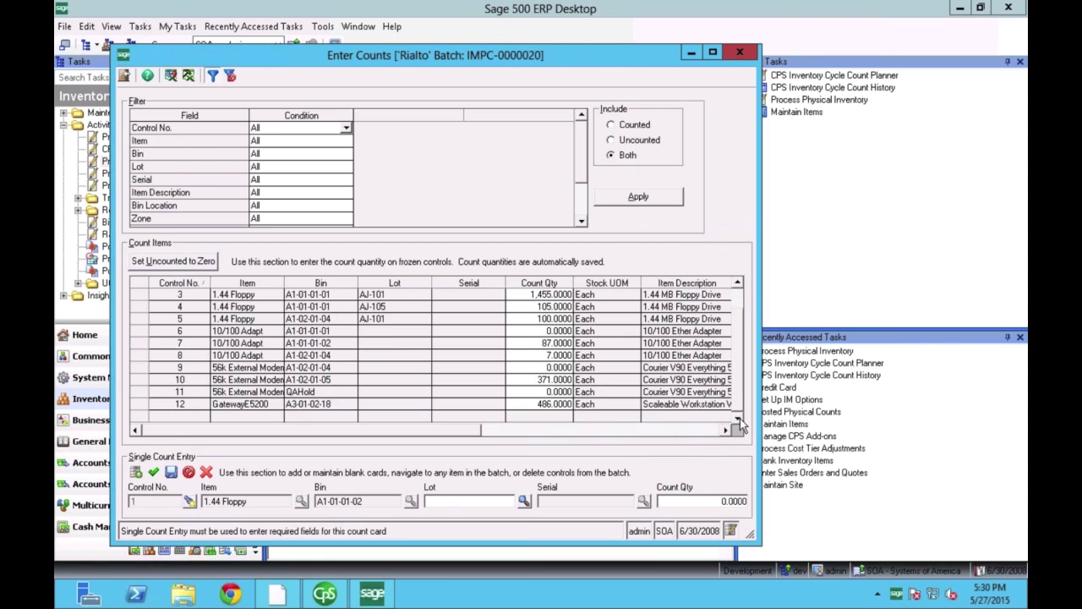
click(741, 329)
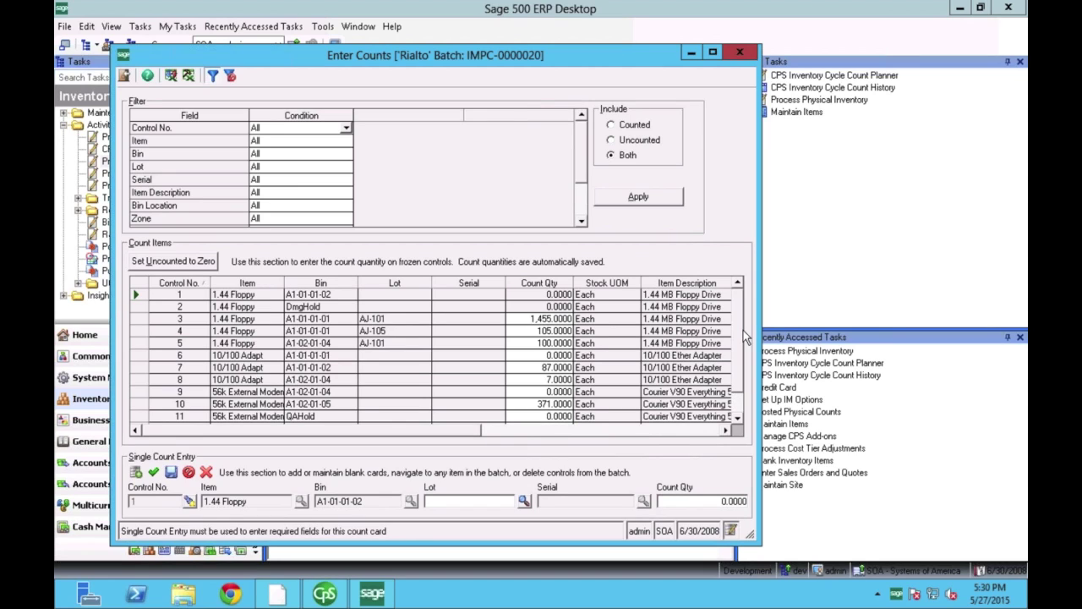
click(739, 53)
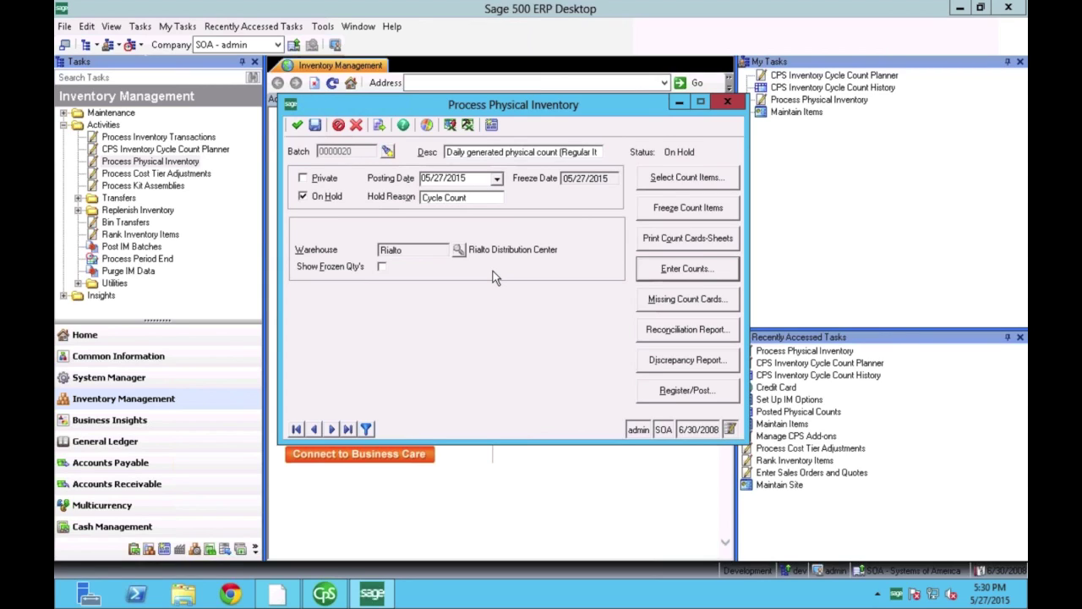
- Put away Process Physical Inventory and open the CPS Inventory Cycle Count History in a maximized window
click(680, 103)
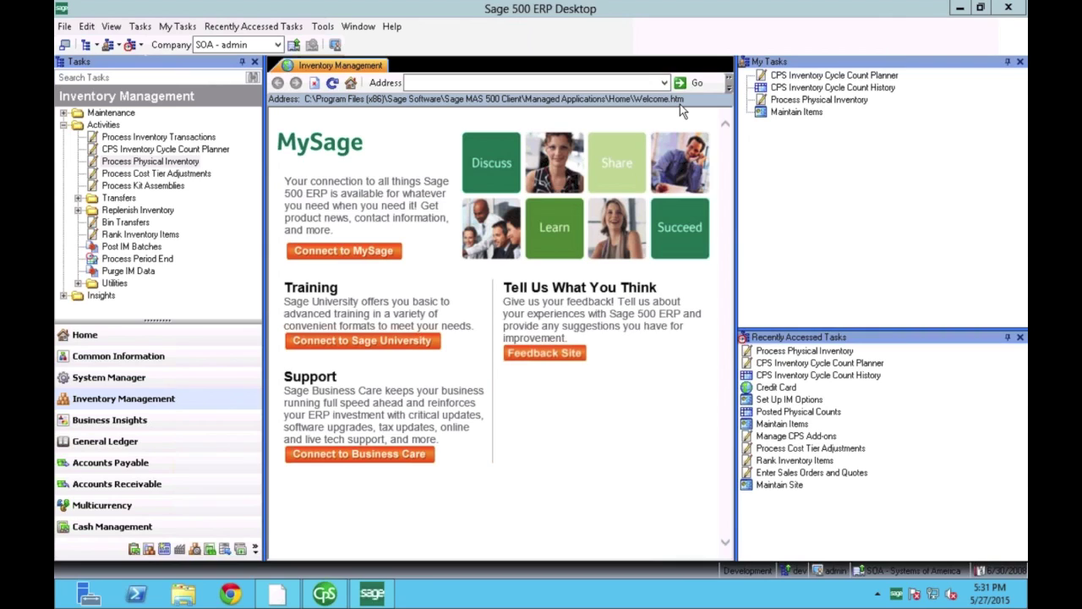
click(801, 90)
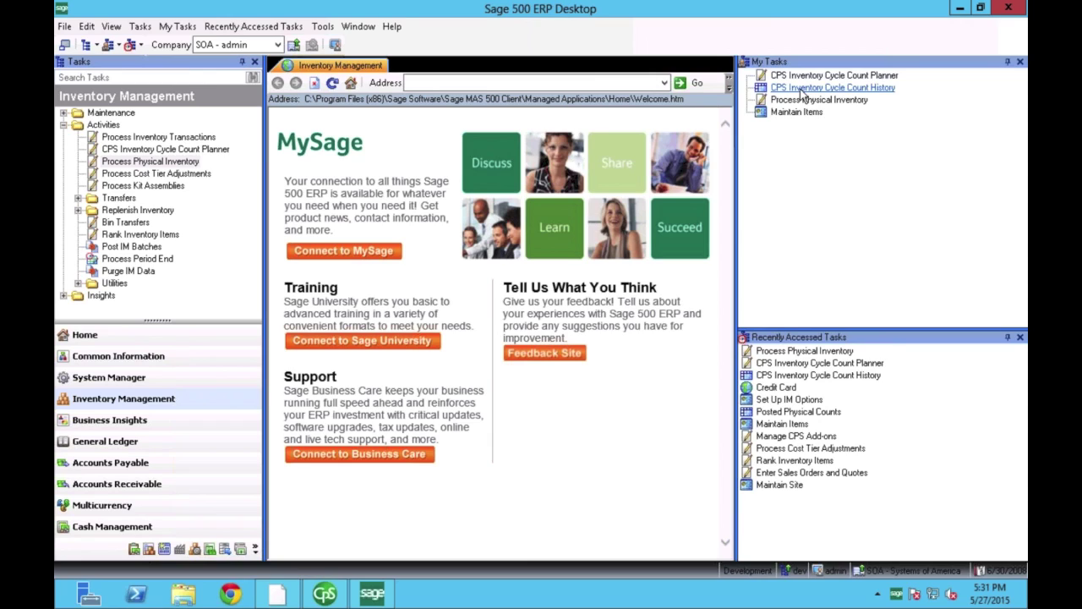
click(801, 89)
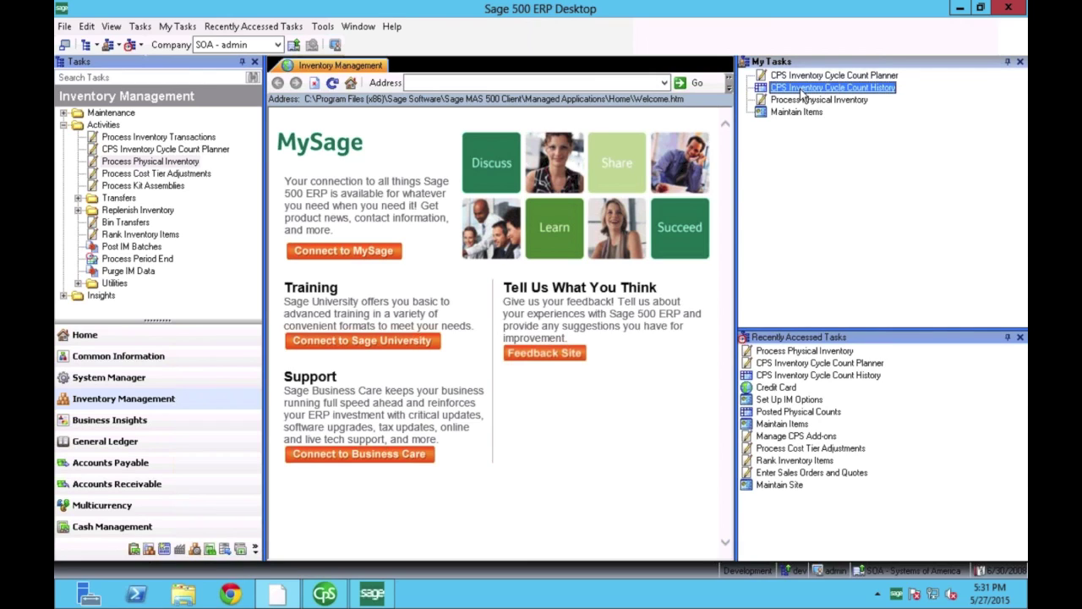
double_click(805, 90)
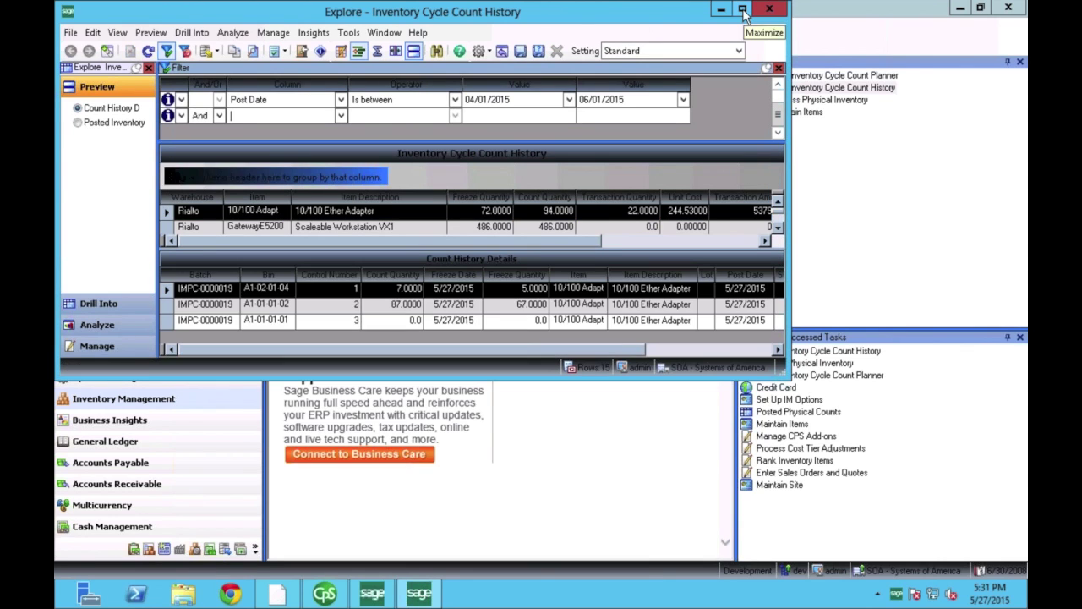
click(743, 10)
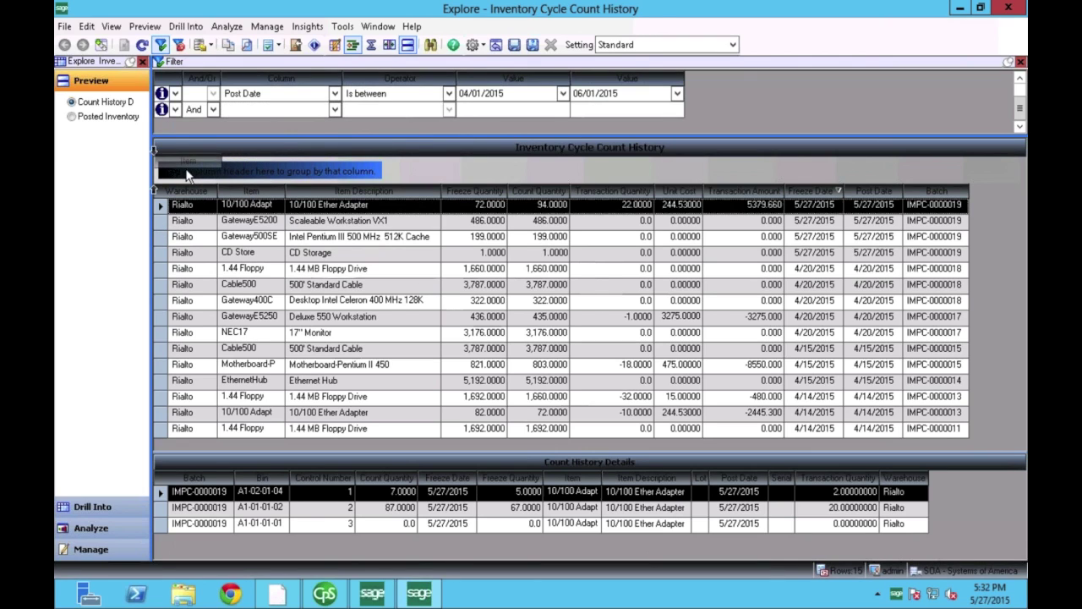
- Group the cycle count history by Item and examine the count details of both Cable500 entries
drag(187, 176, 186, 173)
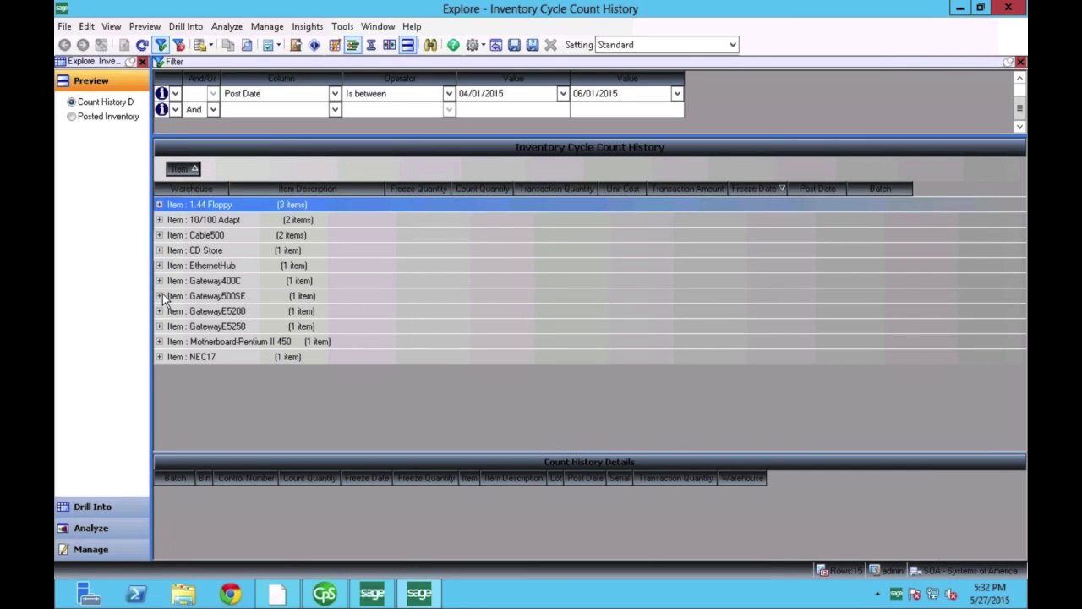
click(159, 235)
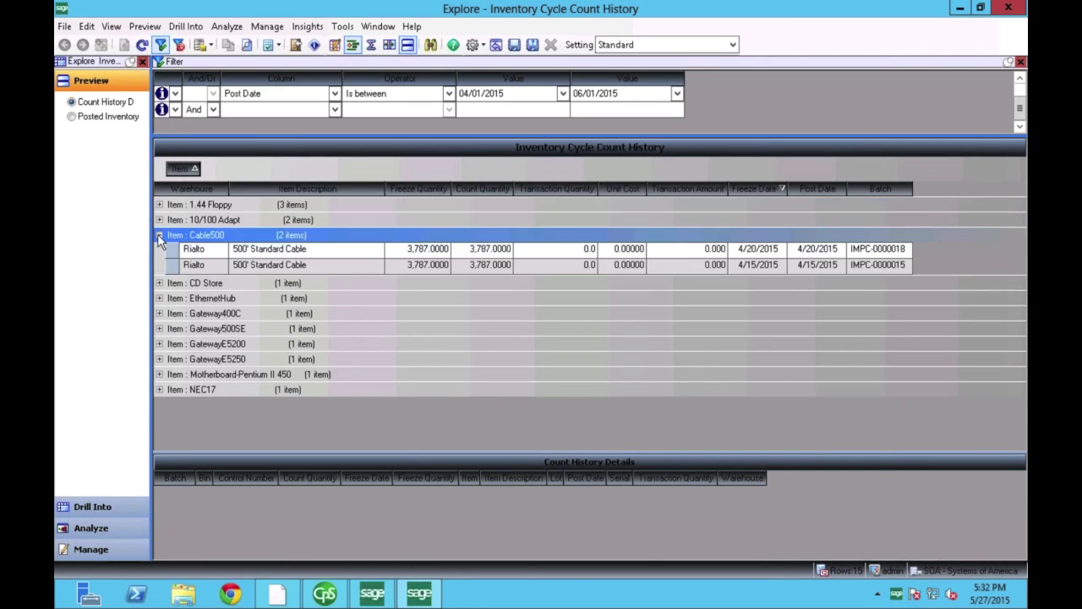
click(366, 252)
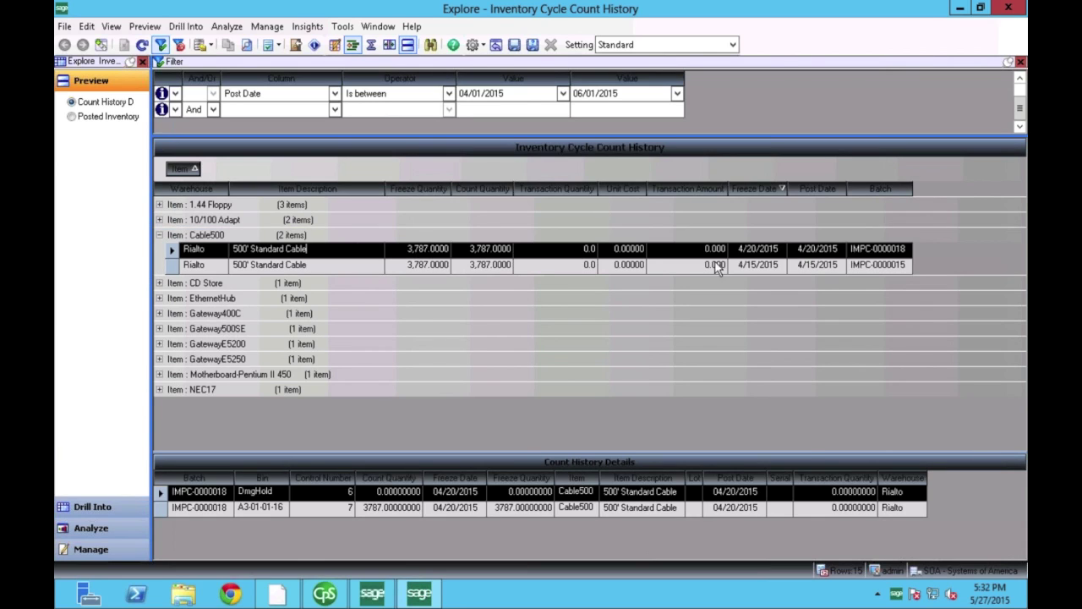
click(492, 264)
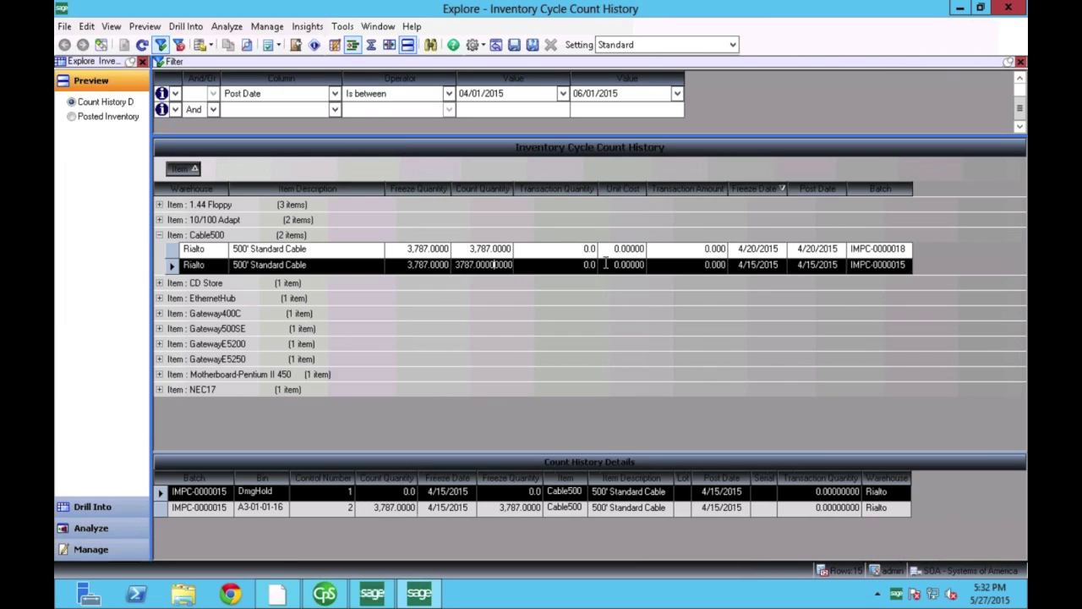
click(442, 249)
key(Escape)
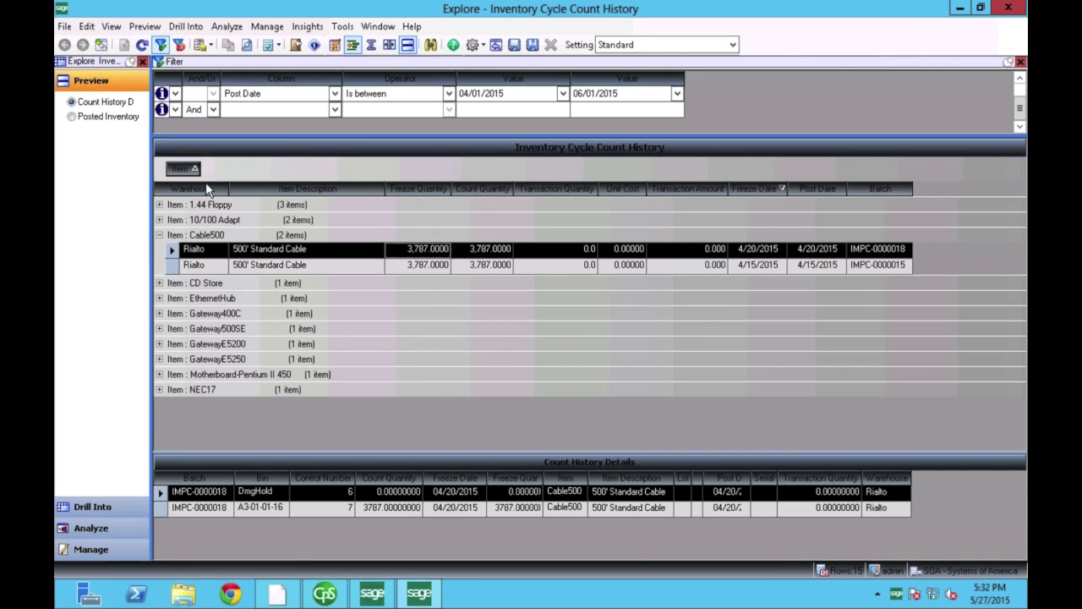
- Remove the Item grouping and review the bin-level count details of the 10/100 Adapt entry in batch IMPC-0000019
drag(182, 168, 205, 182)
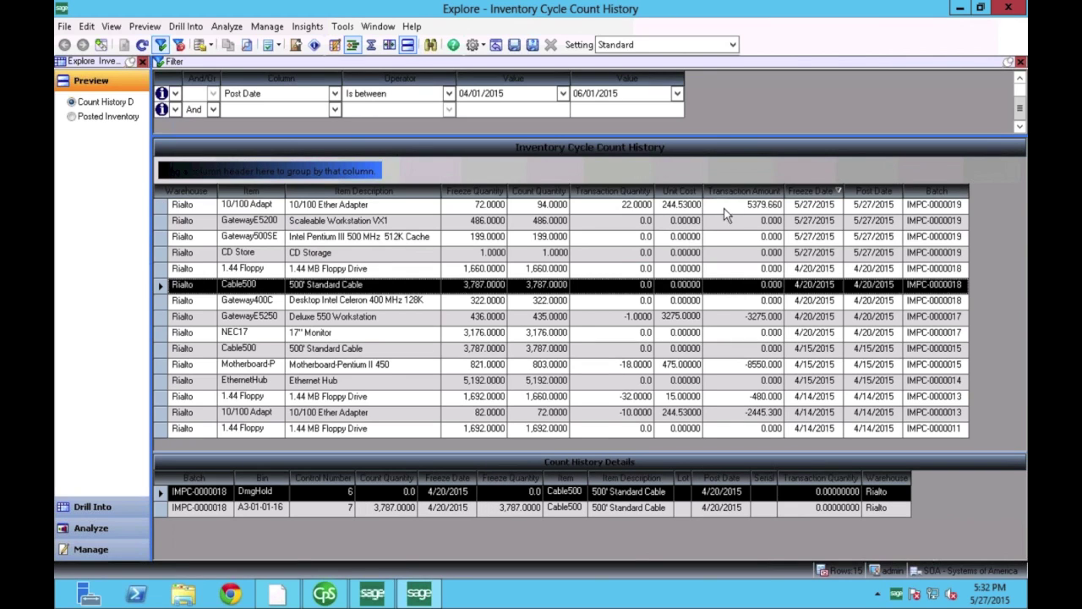
click(162, 208)
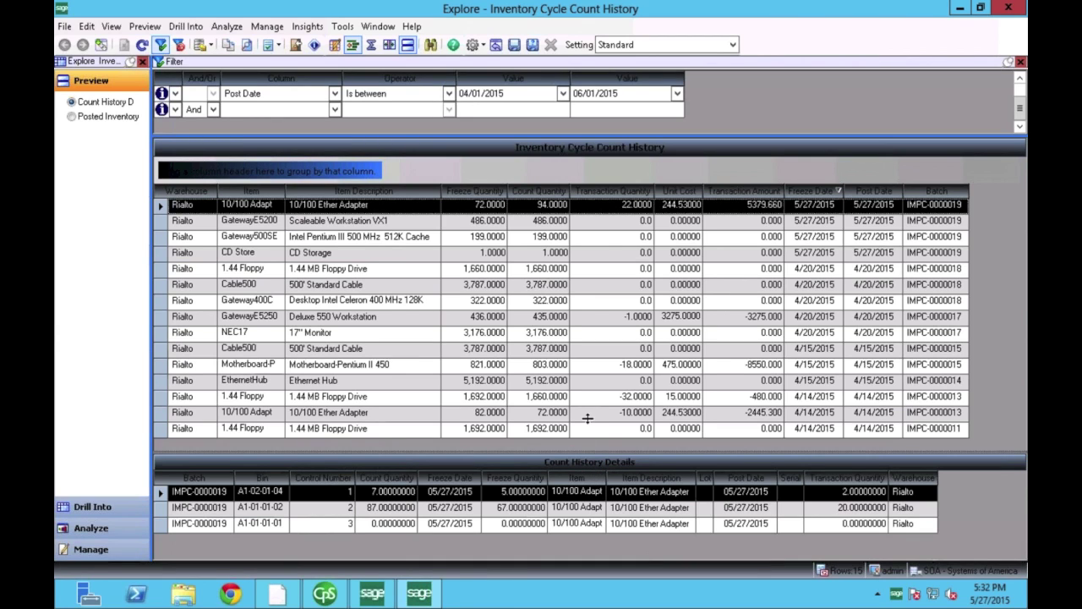
drag(588, 418, 588, 404)
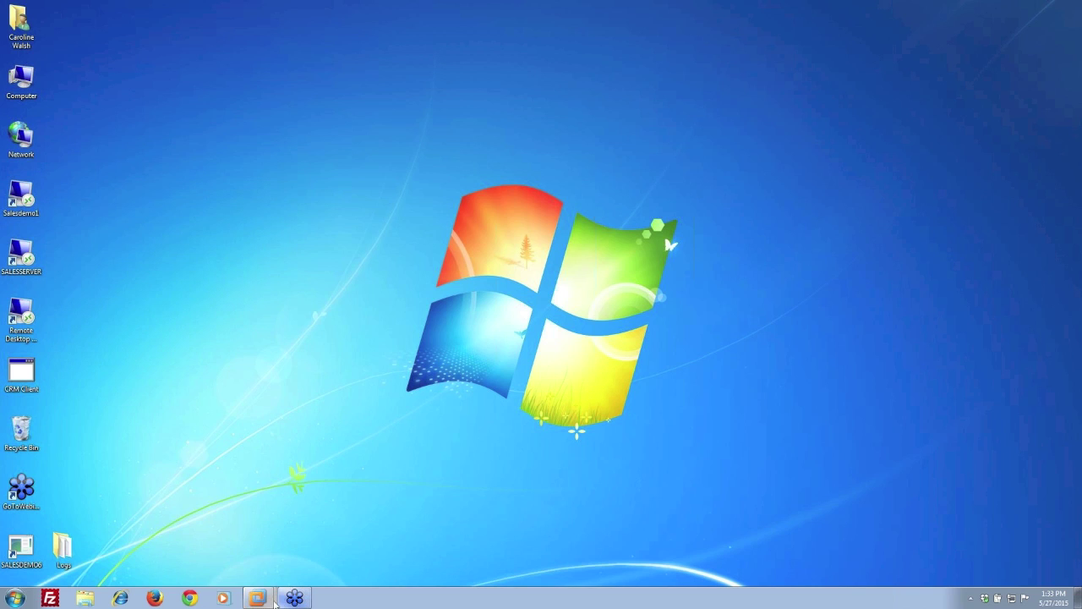
- Switch to StarShip on the SALESDEMO4 remote desktop and load Sage 500 ERP shipment 732 as a parcel shipment
mouse_move(257, 596)
click(262, 575)
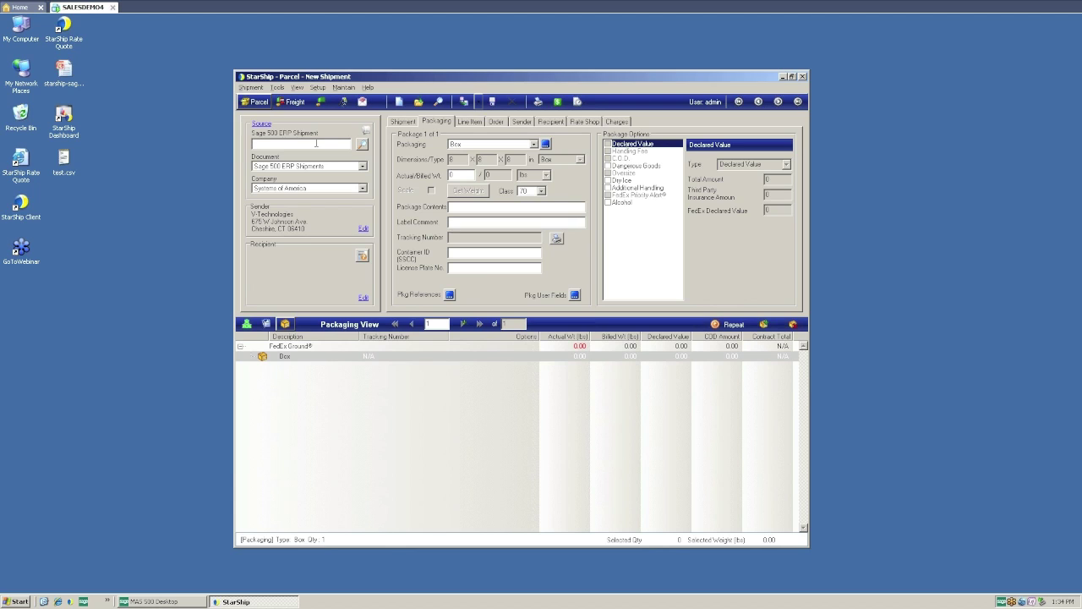
text(732)
key(Return)
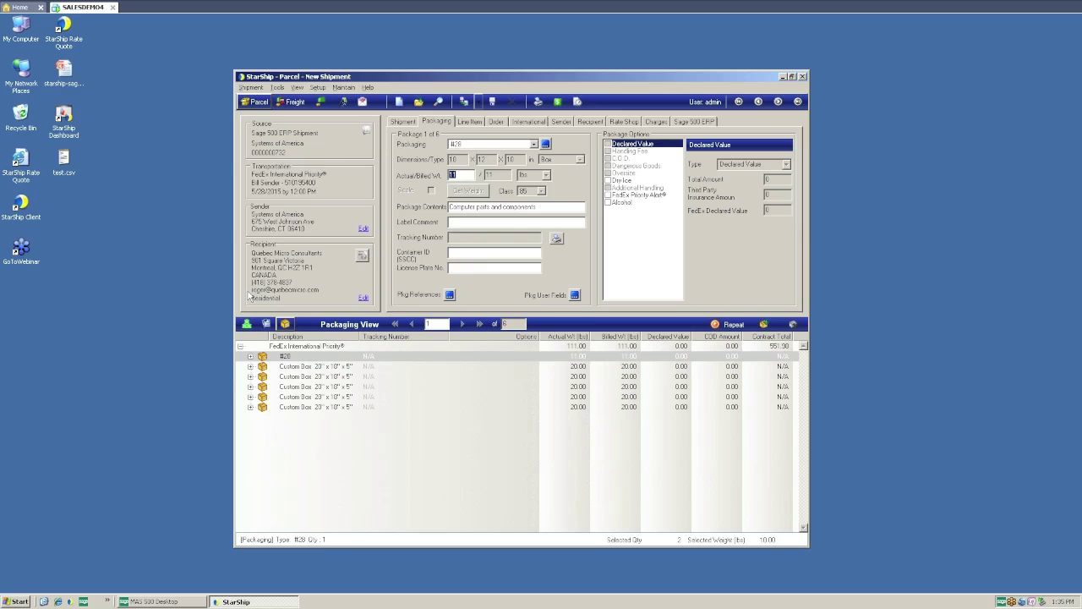
- Expand all packages and review the 10/100 Ether Adapter's line item and commodity information, accepting it without changes
right_click(251, 362)
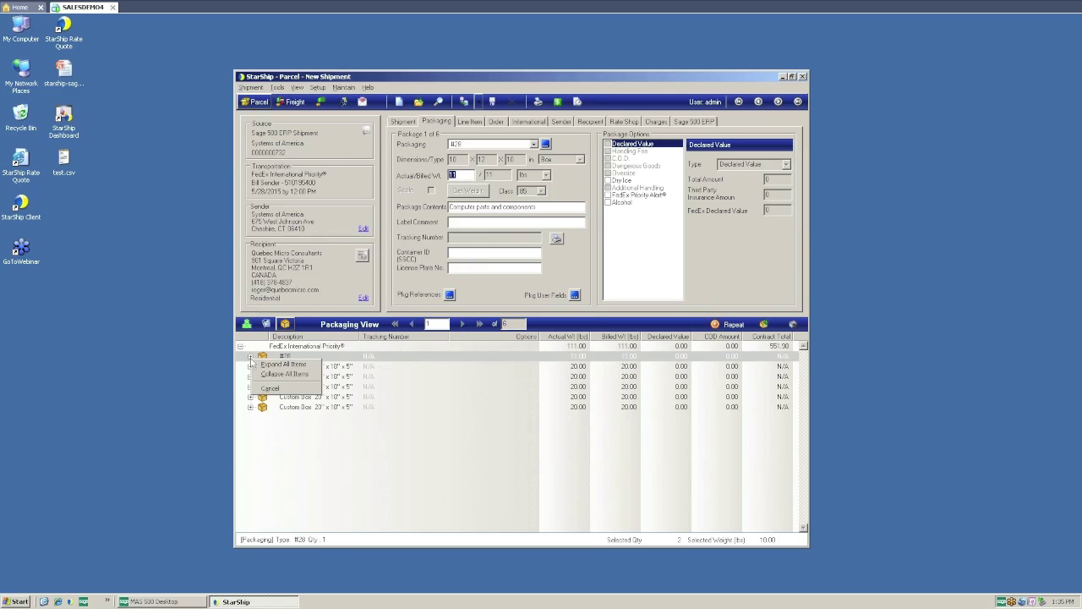
click(256, 365)
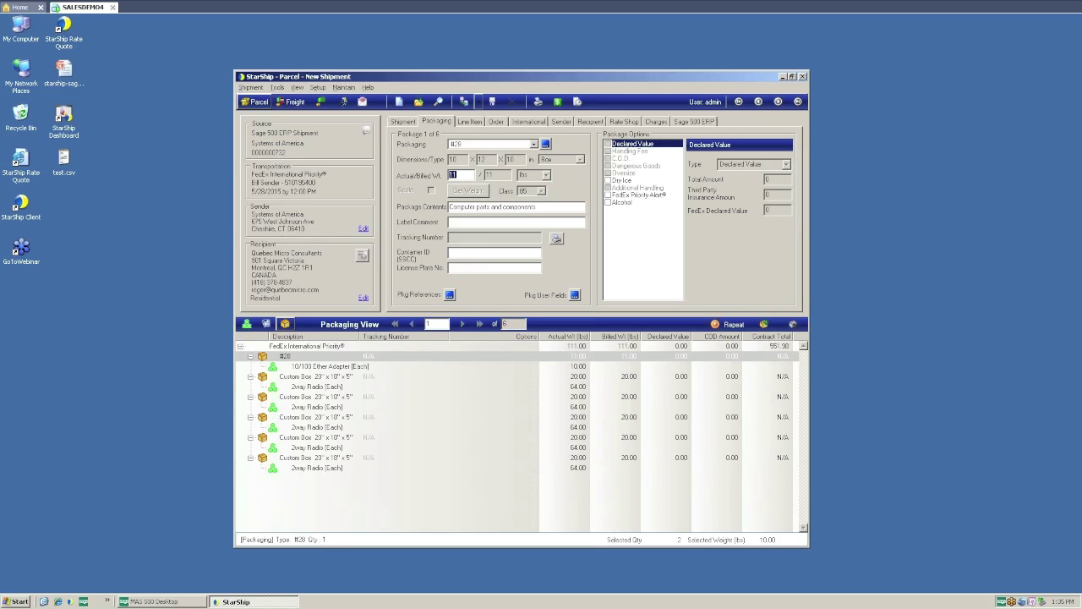
click(289, 370)
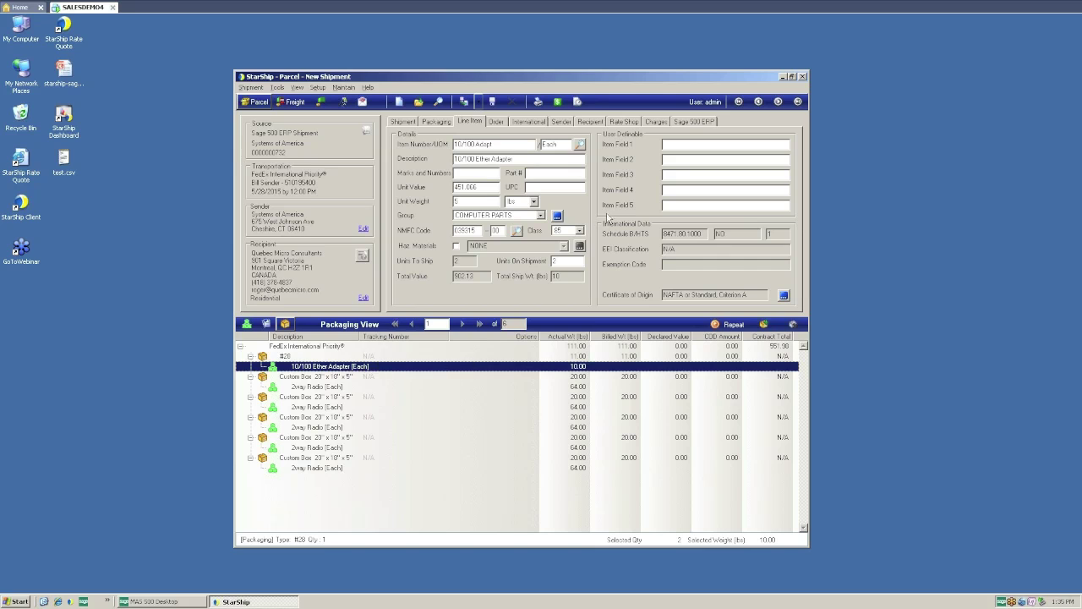
click(784, 295)
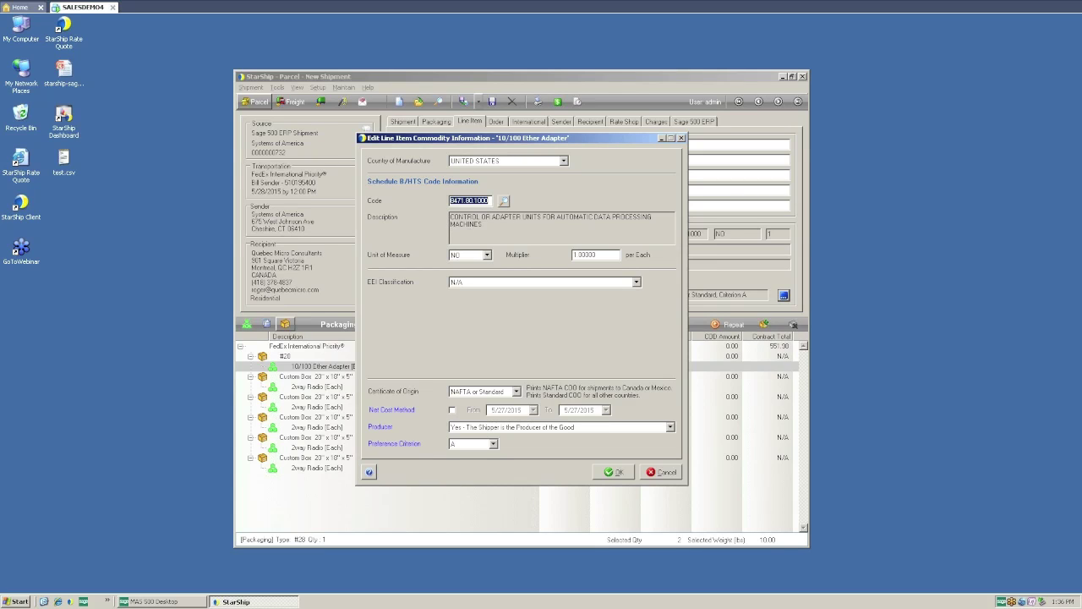
click(613, 472)
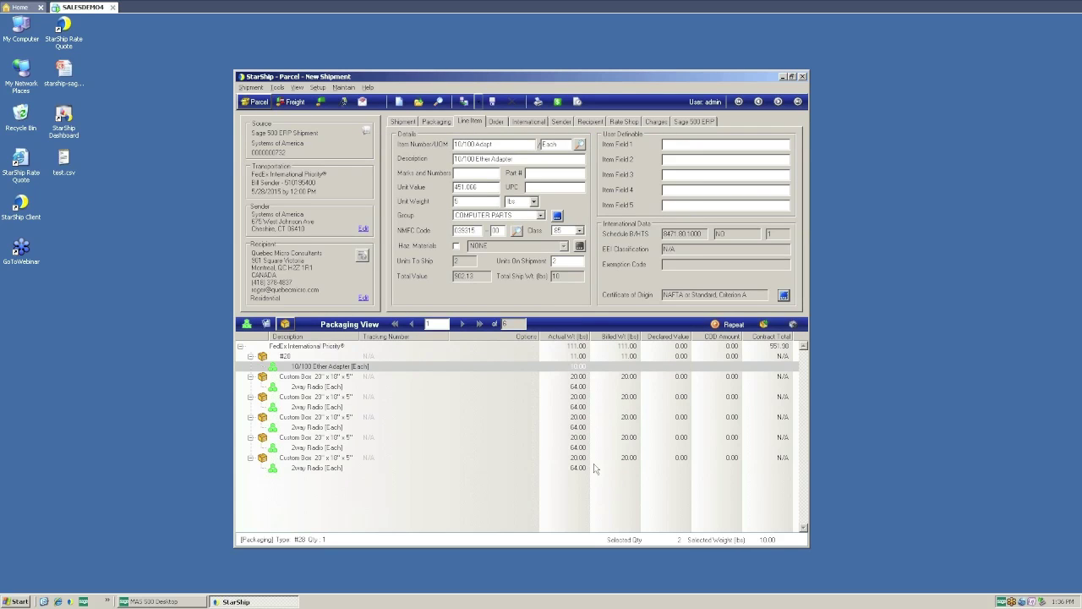
- Rate shop the shipment across all carriers and review the charge breakdown for FedEx International Priority
click(558, 101)
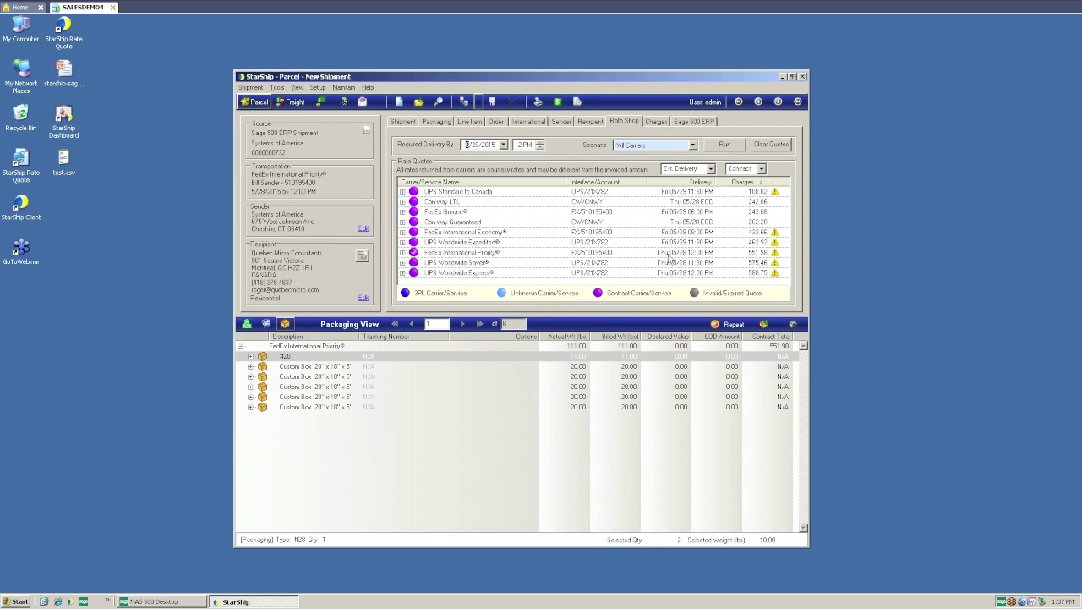
click(404, 253)
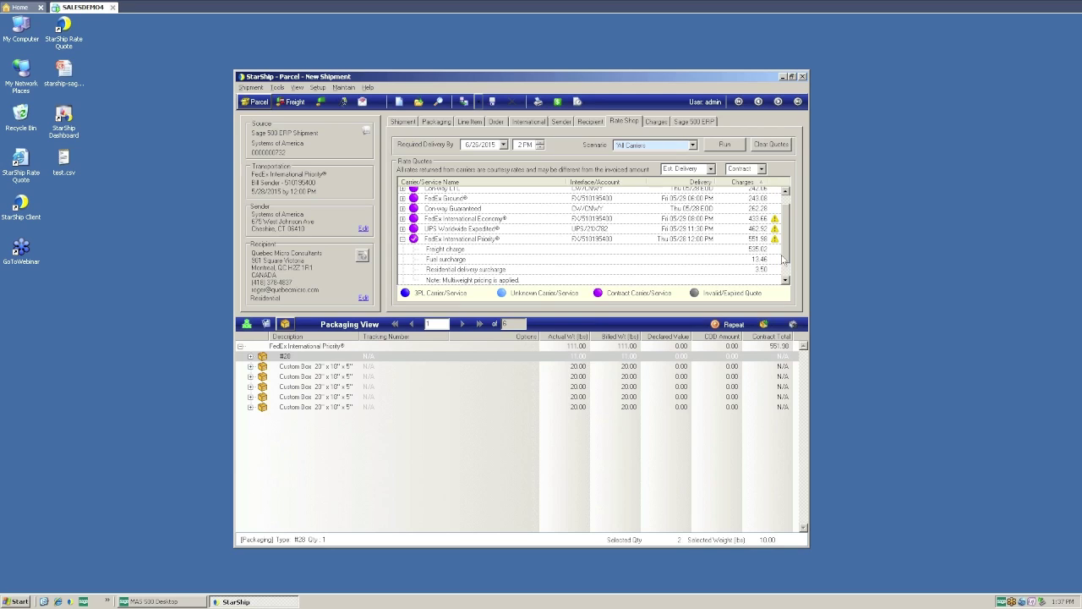
scroll(788, 265, down, 1)
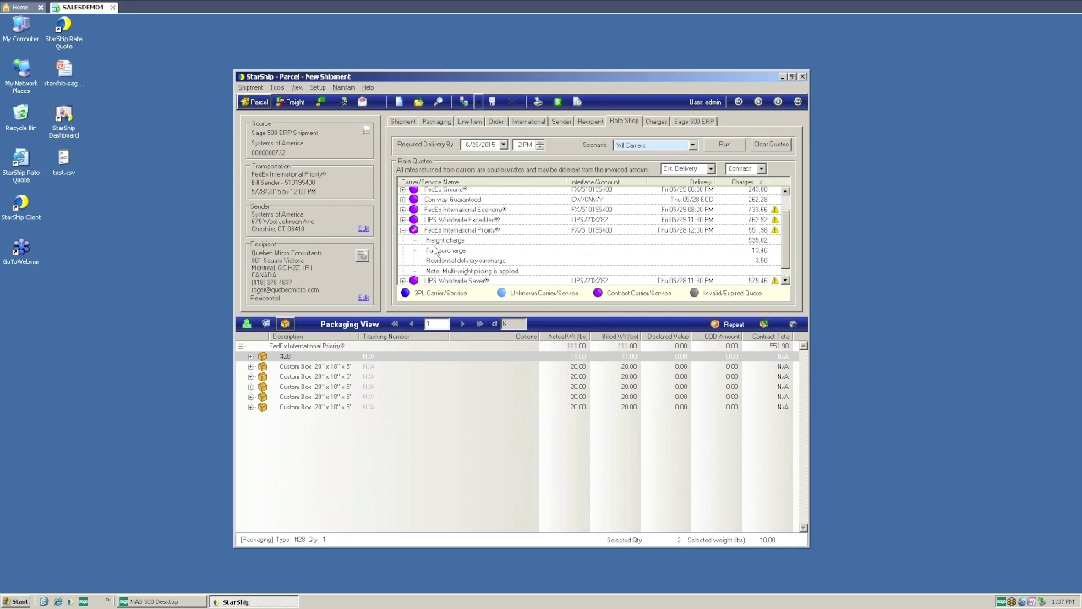
drag(791, 270, 787, 267)
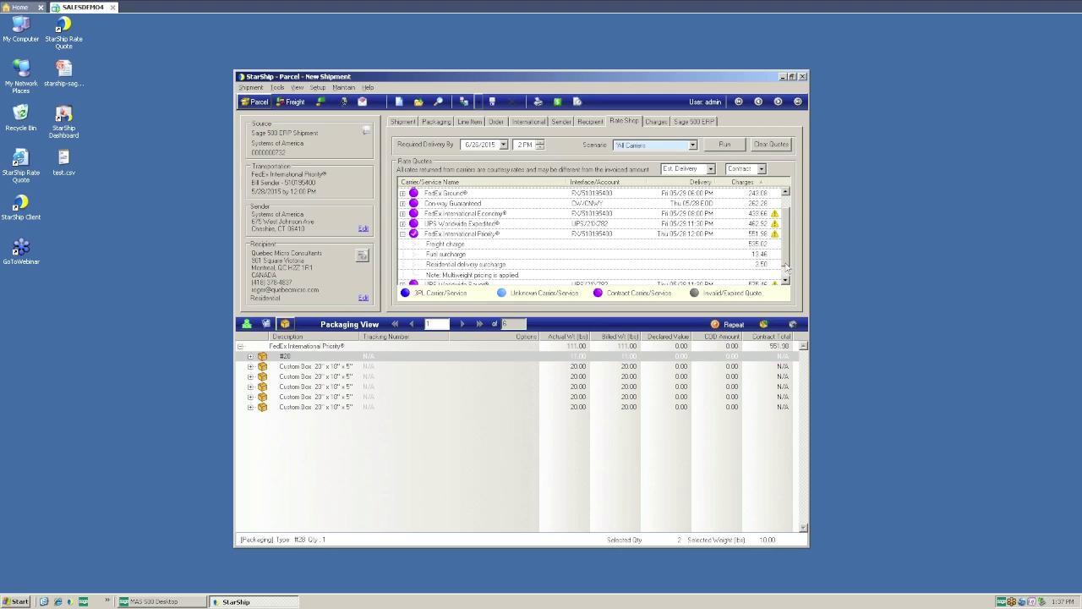
drag(786, 268, 787, 247)
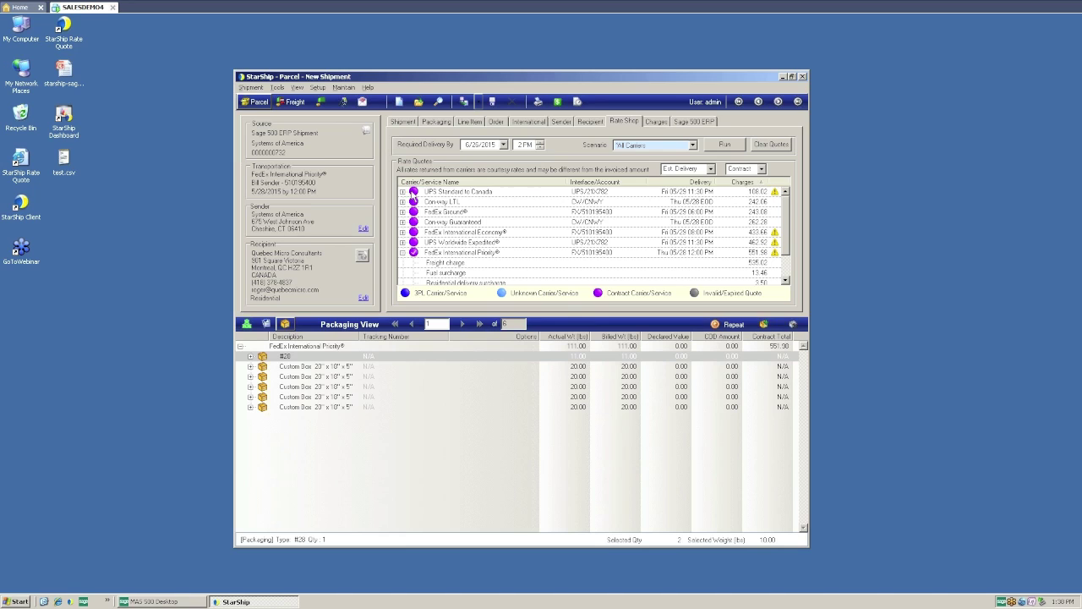
- Choose UPS Standard to Canada as the shipping service and process the shipment to produce its labels and documents
click(413, 194)
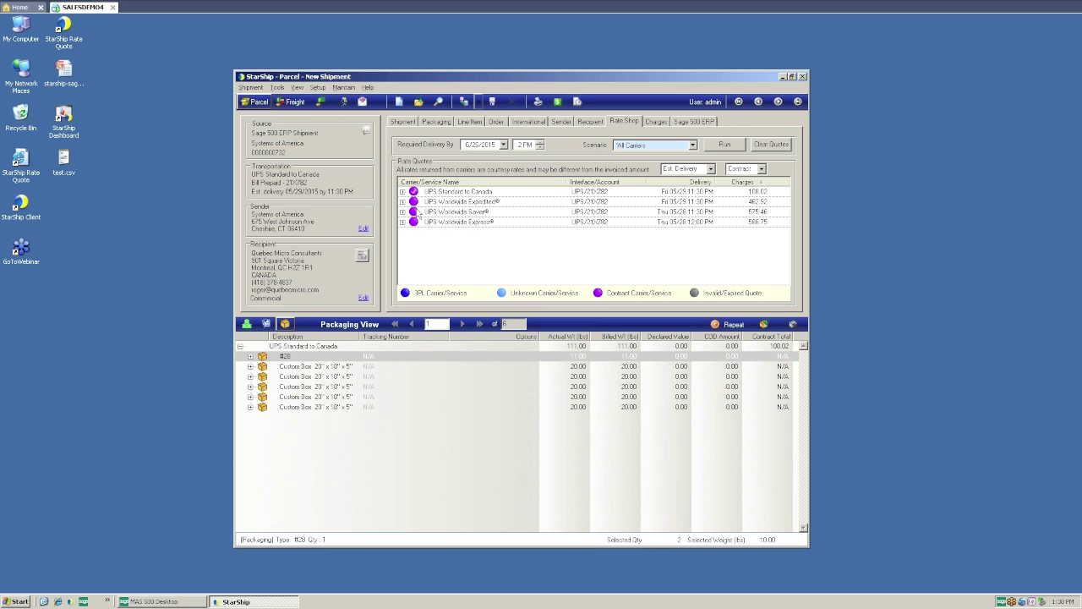
click(463, 103)
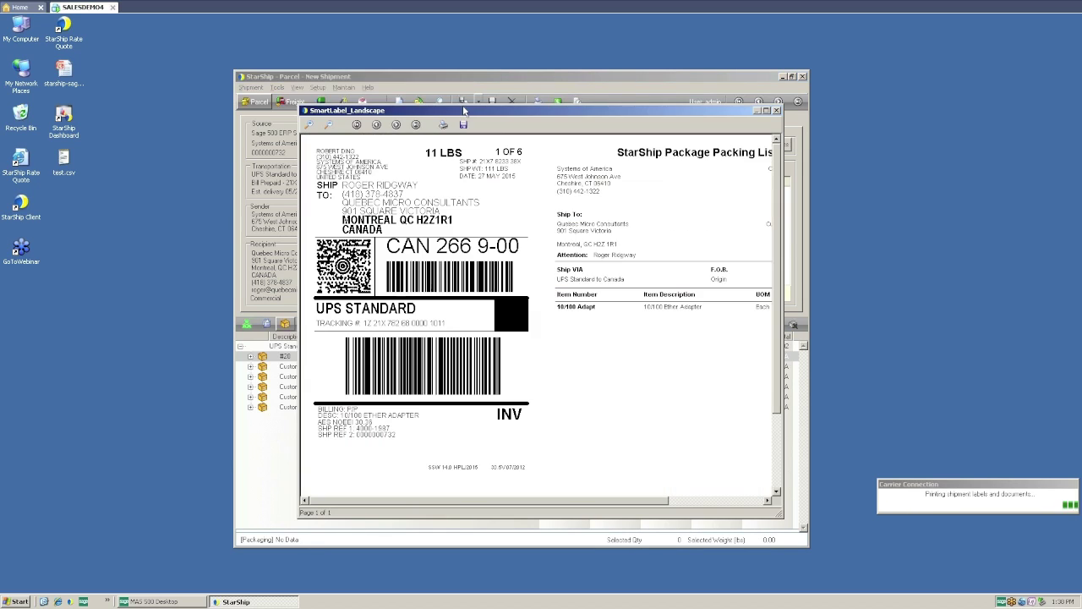
- Enlarge the SmartLabel preview to examine the UPS label with its package packing list, and close it
drag(464, 108, 354, 76)
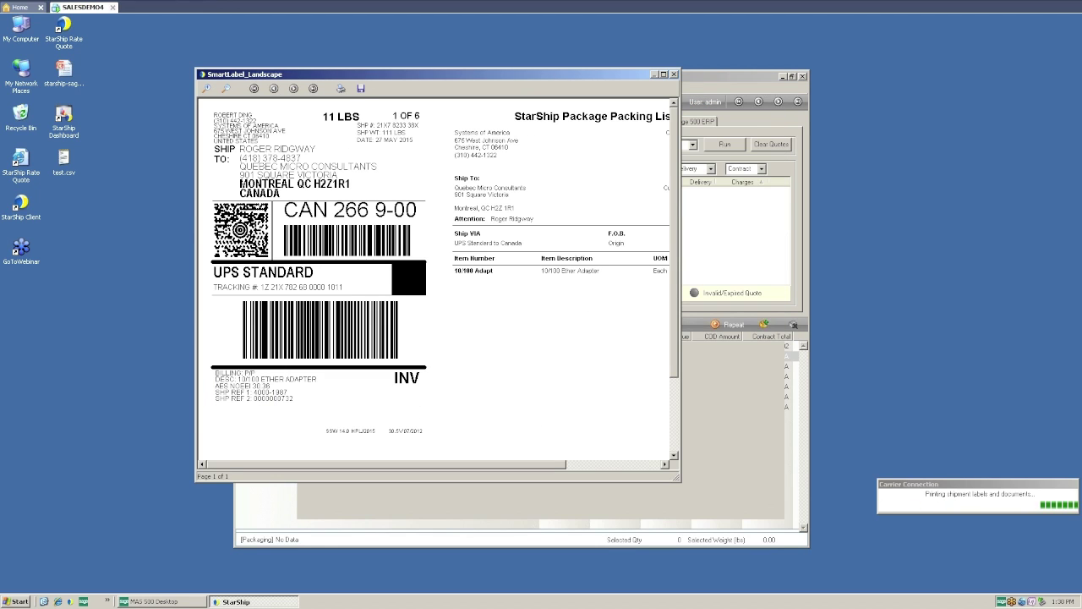
drag(677, 478, 806, 509)
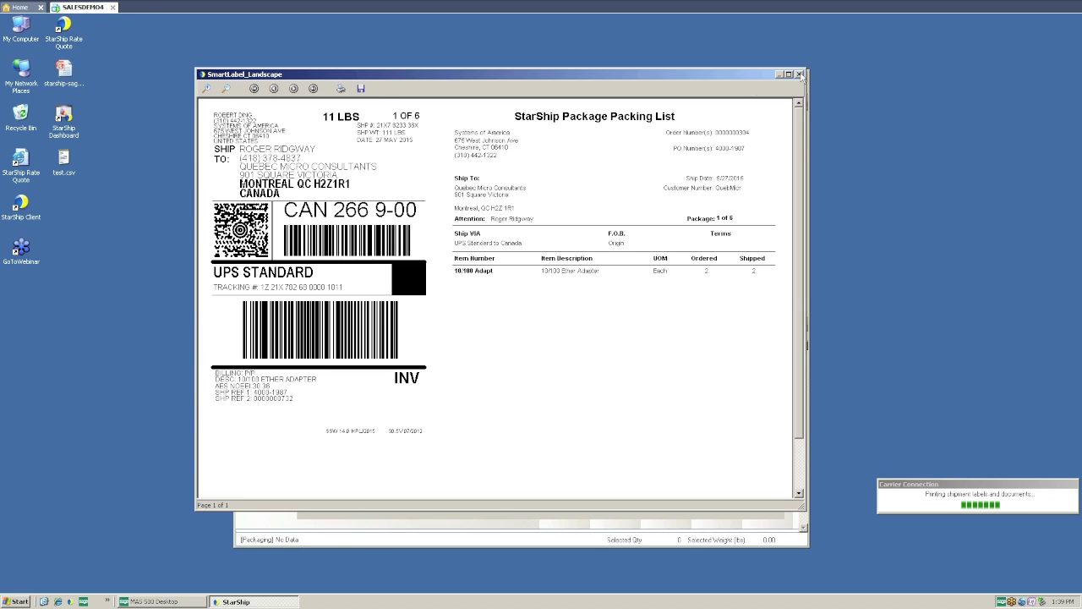
click(800, 74)
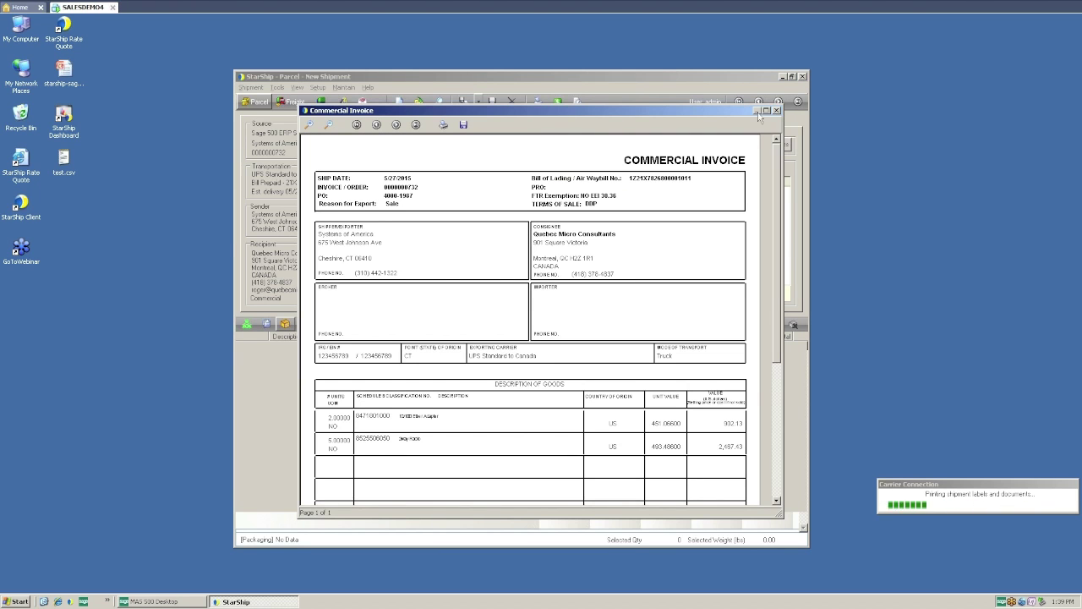
- Examine the Commercial Invoice from header to goods and total value sections, and close its preview
drag(711, 112, 710, 101)
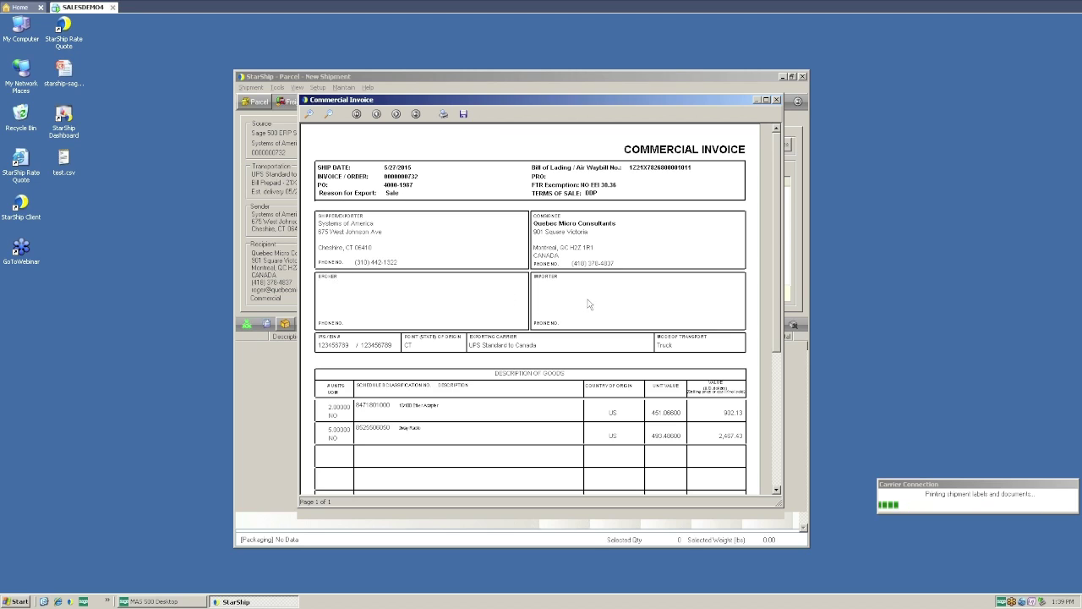
drag(777, 347, 776, 403)
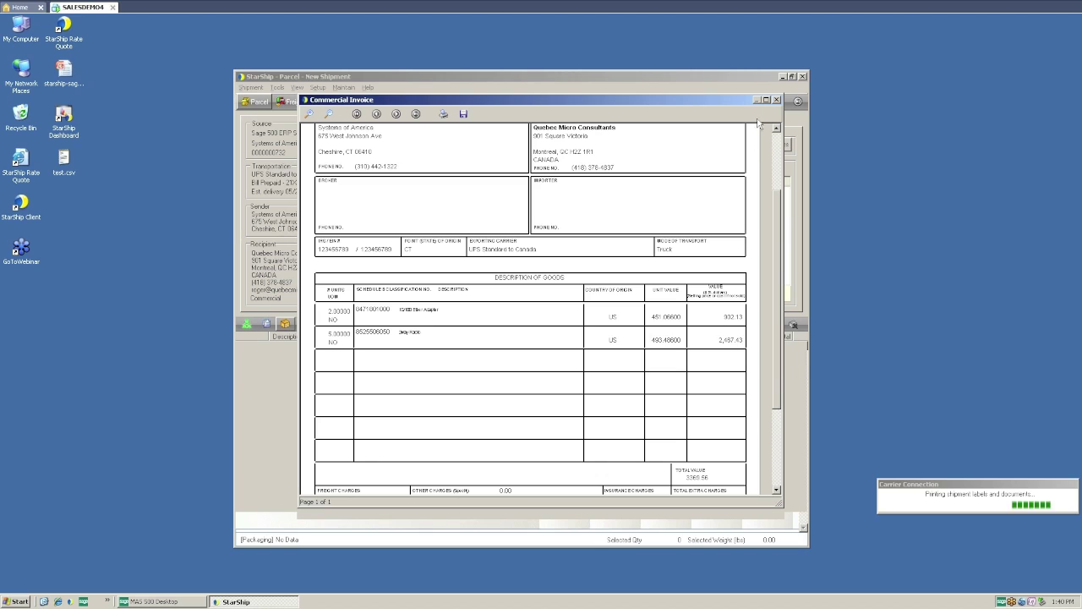
scroll(713, 129, up, 3)
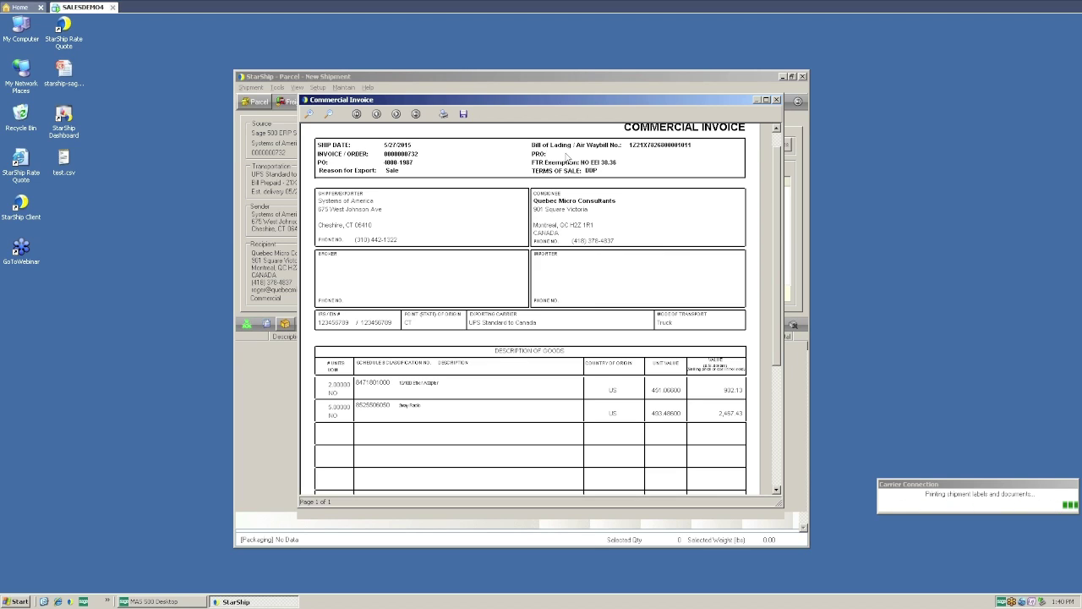
click(776, 100)
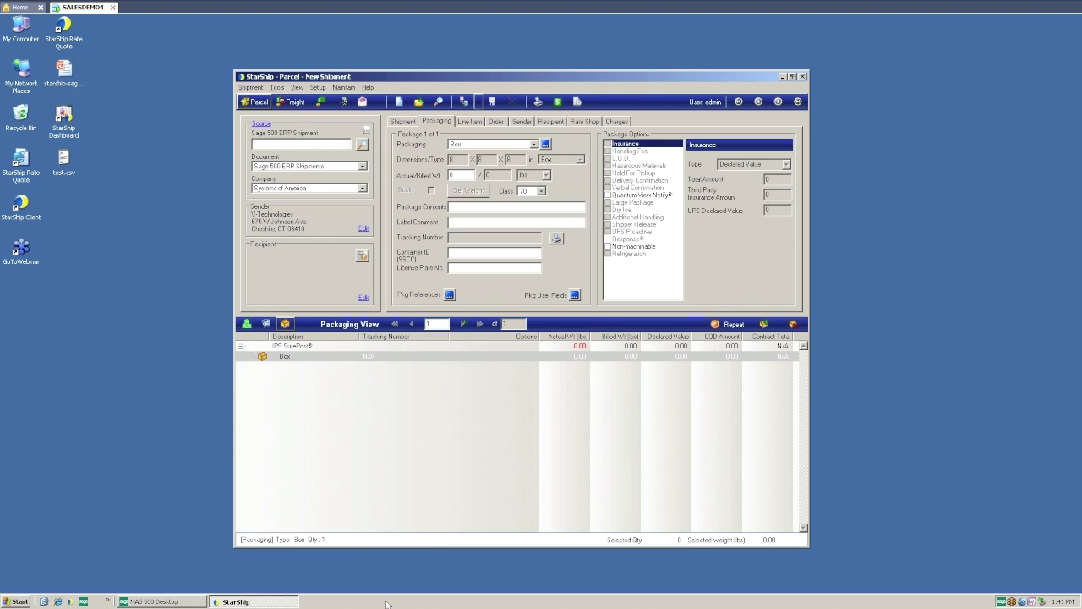
- Switch to MAS 500, open Enter Pack List under Sales Order shipping activities, and load shipment 732
click(182, 601)
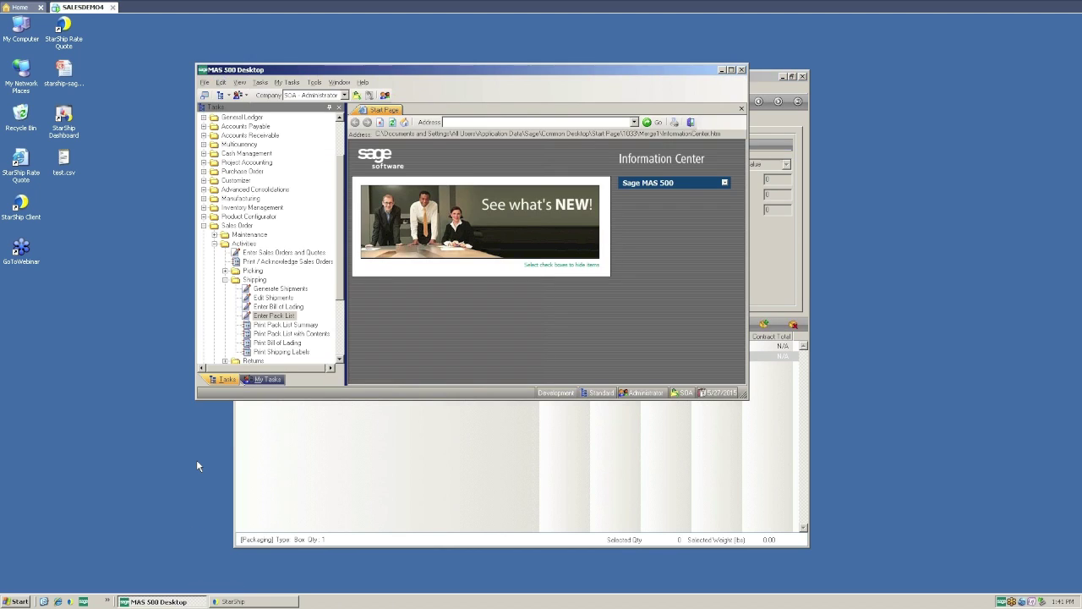
scroll(305, 296, down, 3)
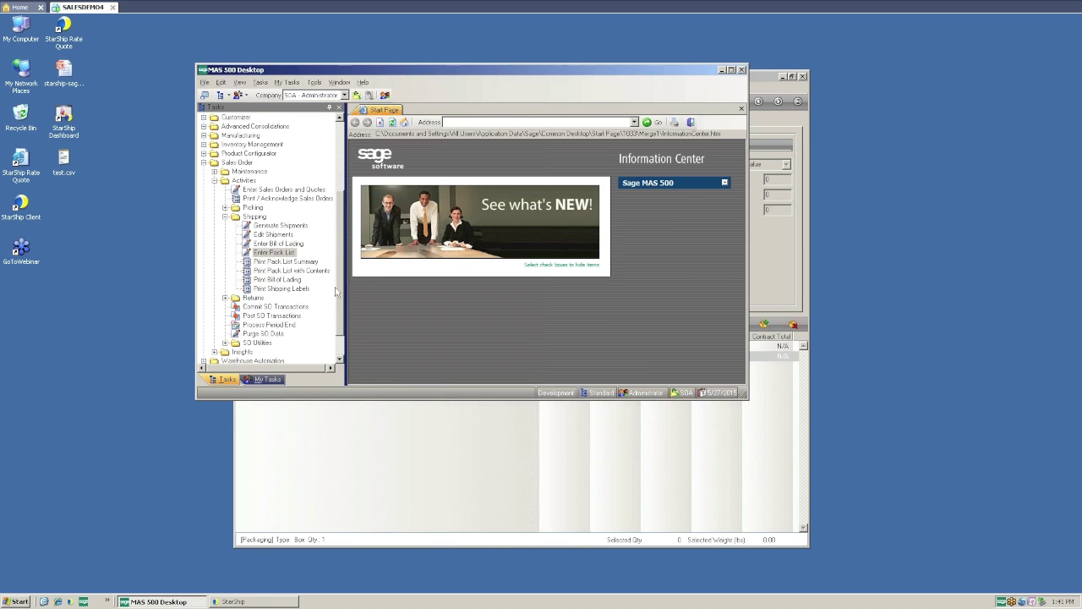
double_click(274, 252)
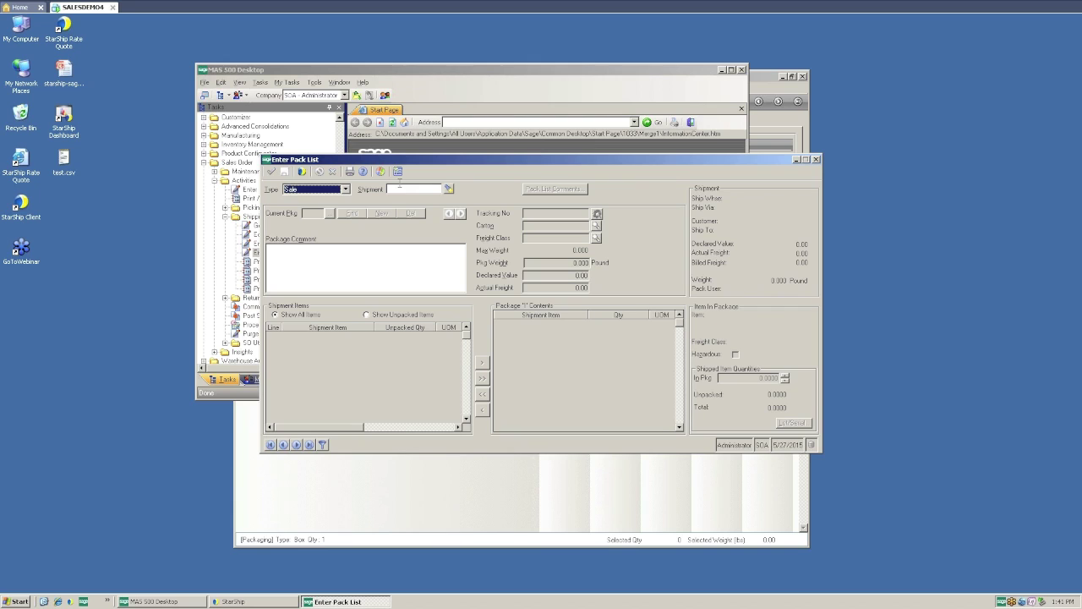
click(399, 188)
text(732)
key(Tab)
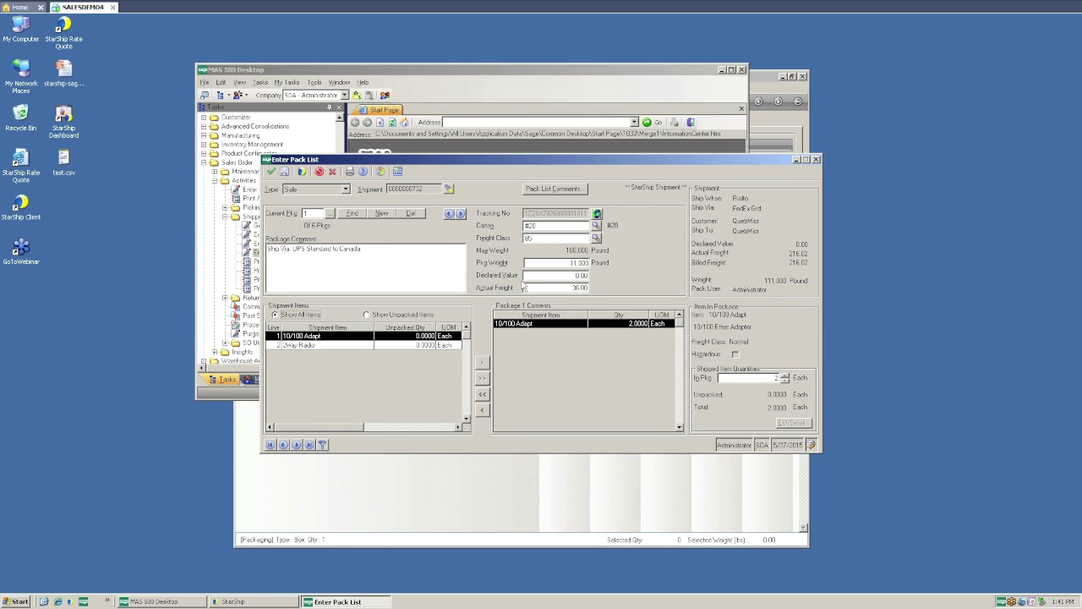
- Examine the first package's actual freight and ship-via comment written back by StarShip, and page through the following packages
click(525, 287)
drag(525, 288, 536, 288)
click(377, 250)
drag(378, 250, 266, 254)
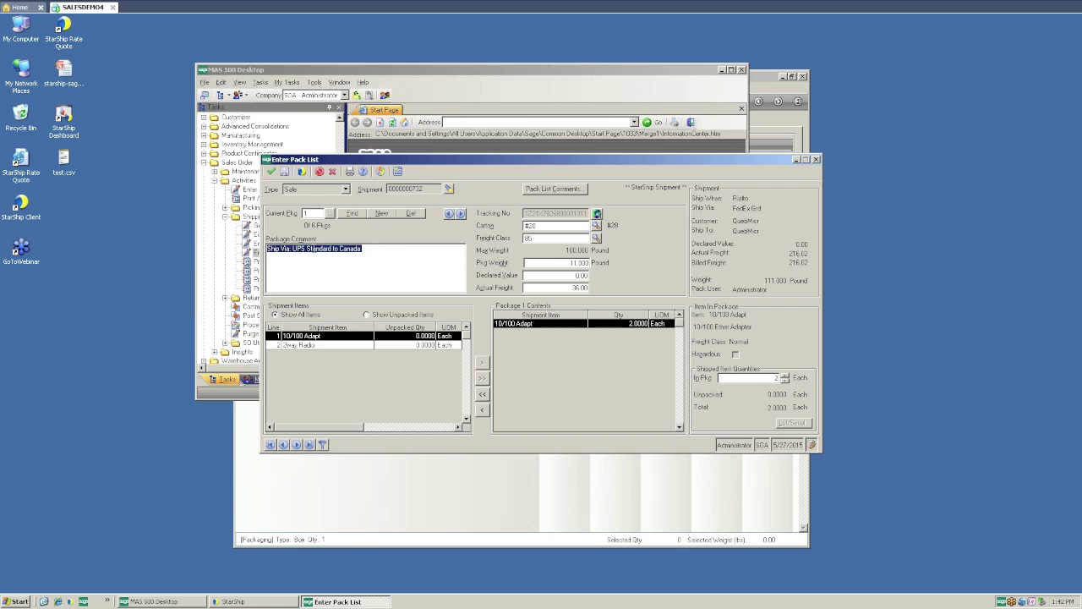
click(461, 214)
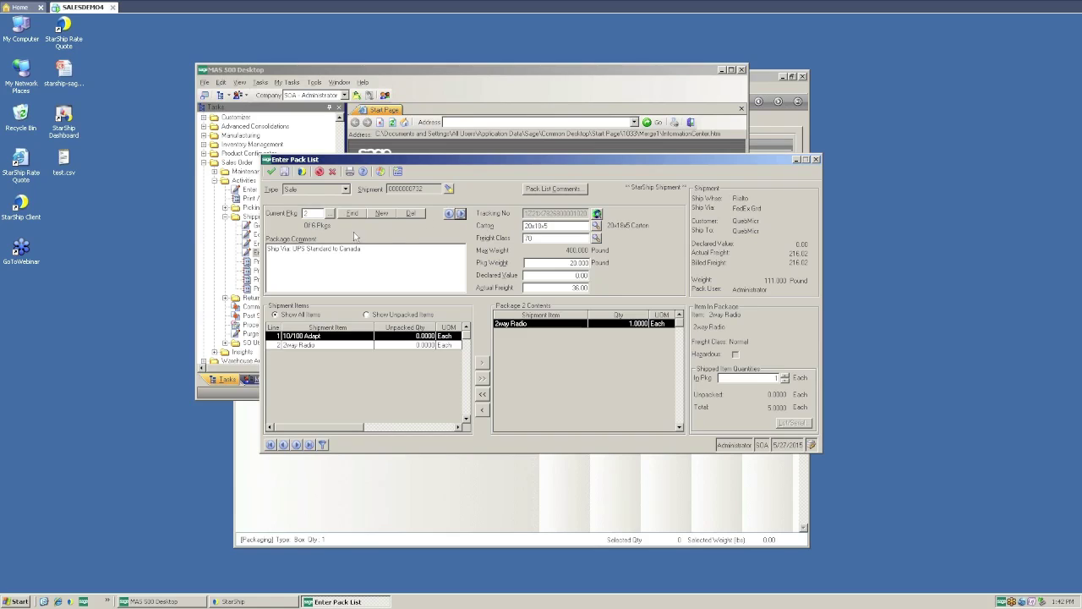
click(461, 213)
click(461, 213)
- Switch to the Pick Pack Ship webinar presentation in PowerPoint and play the Contact Information slide full screen
mouse_move(714, 39)
click(1039, 7)
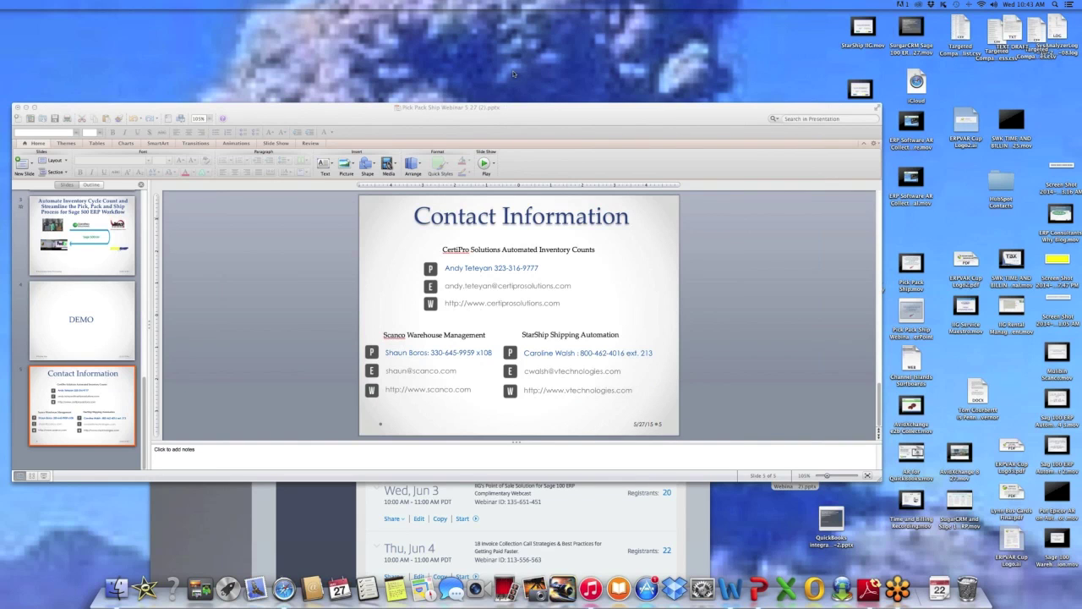
click(530, 113)
drag(532, 112, 539, 77)
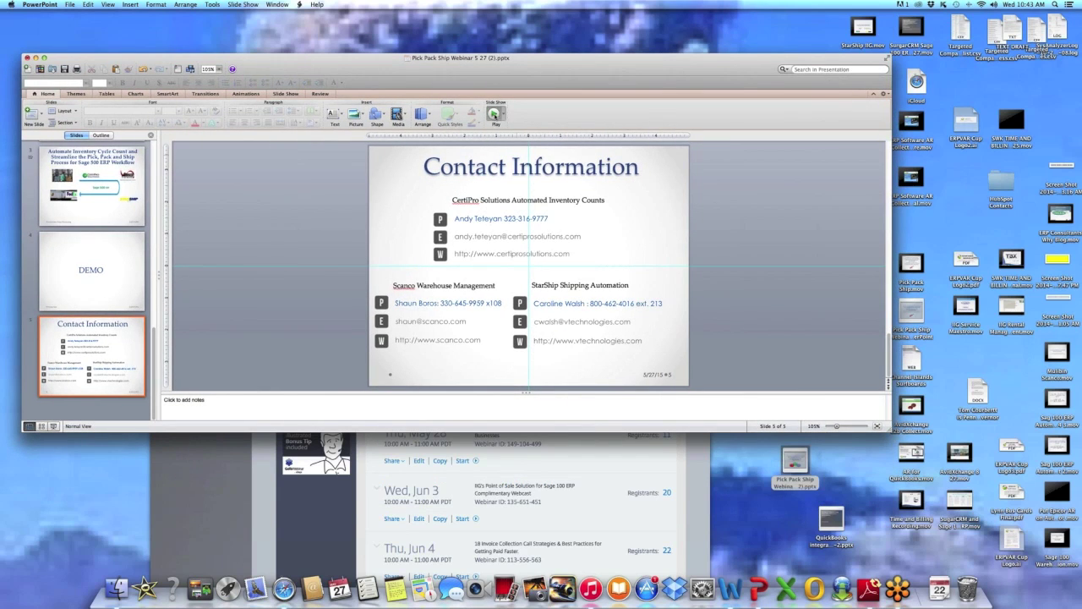
click(496, 115)
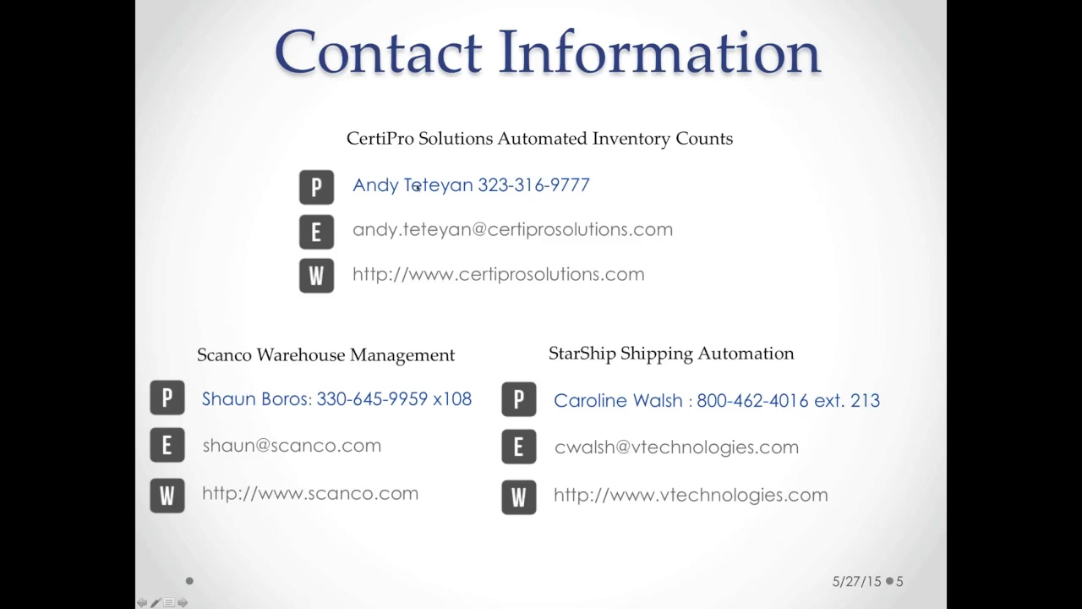